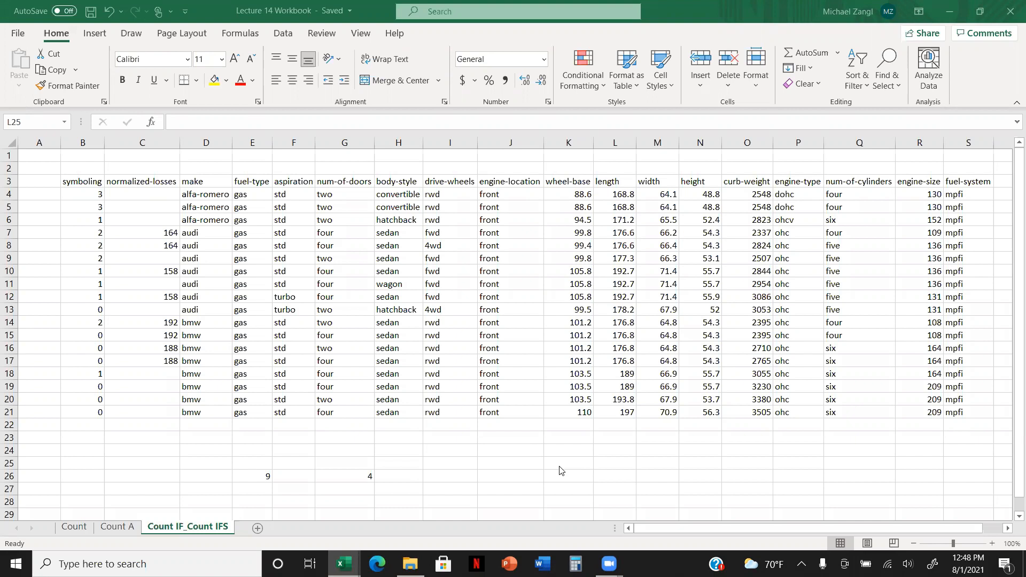
Step: Review the COUNTIFS formula in E26 and the body-style and width ranges it references, keeping it as is
{"action": "left_click", "coordinate": [468, 461]}
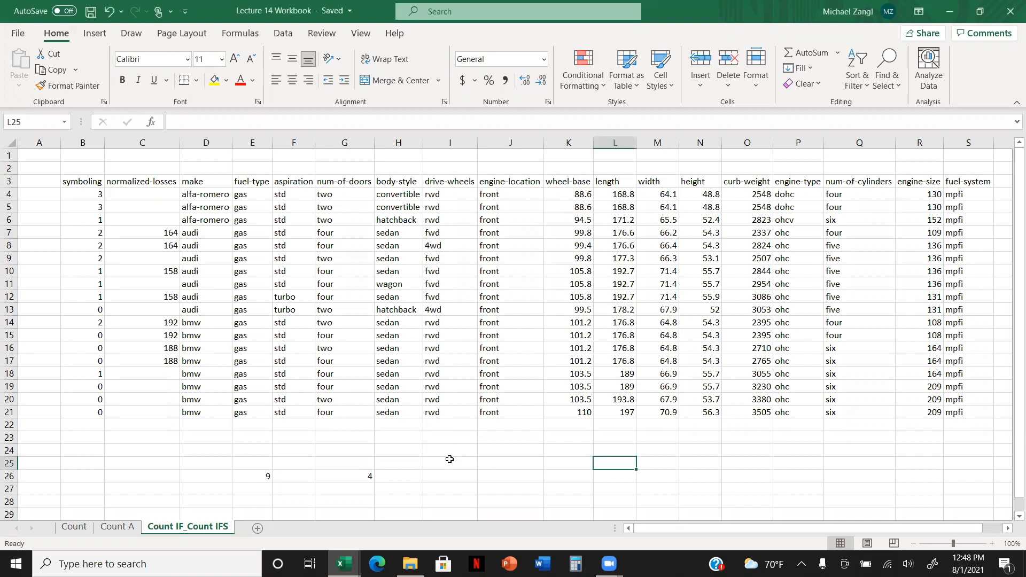
{"action": "left_click", "coordinate": [265, 474]}
{"action": "double_click", "coordinate": [257, 476]}
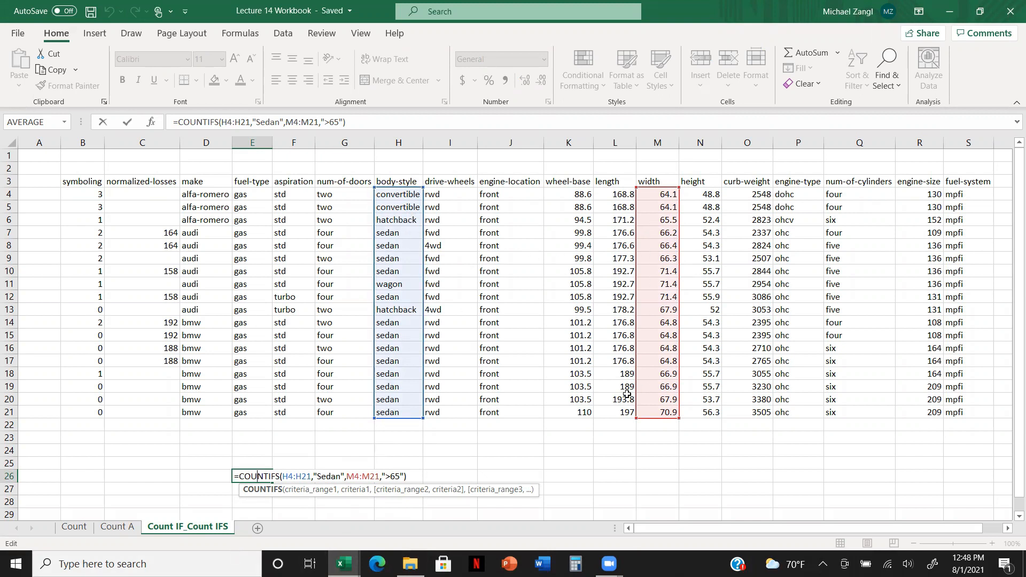
{"action": "left_click", "coordinate": [408, 478]}
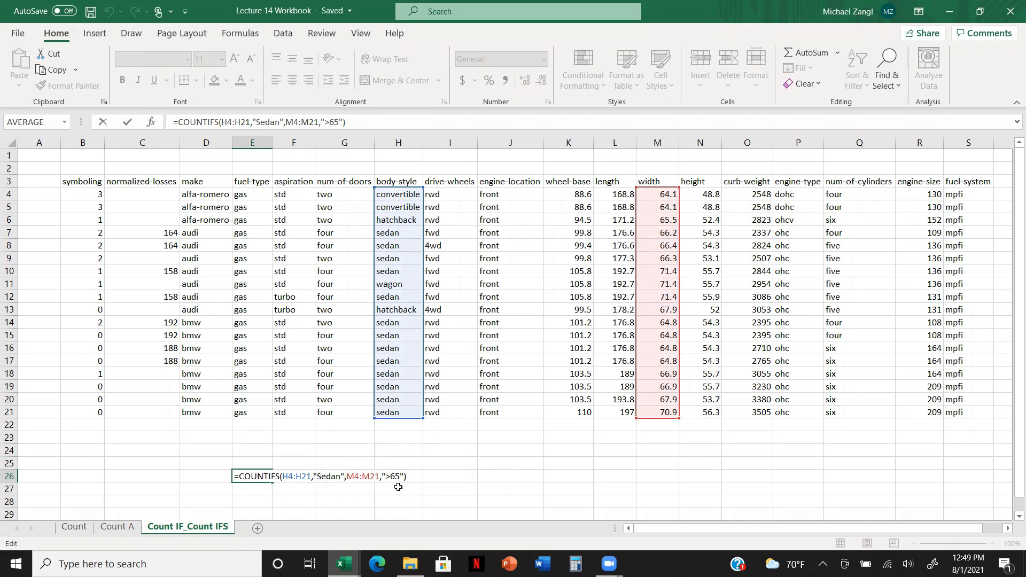
{"action": "key", "text": "Return"}
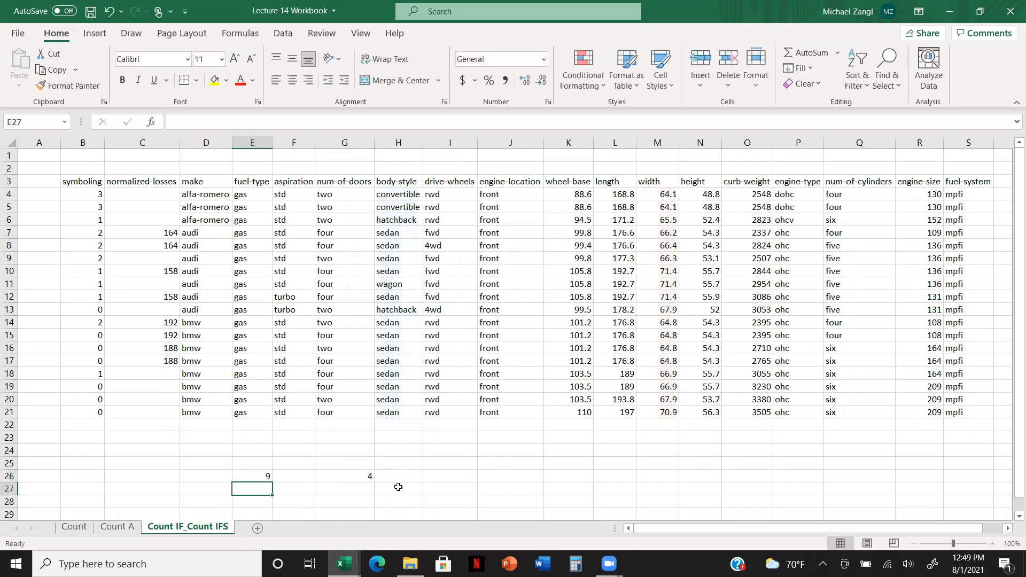
Step: Examine the width values of the sedan rows against the ">65" criterion used in E26
{"action": "left_click", "coordinate": [259, 477]}
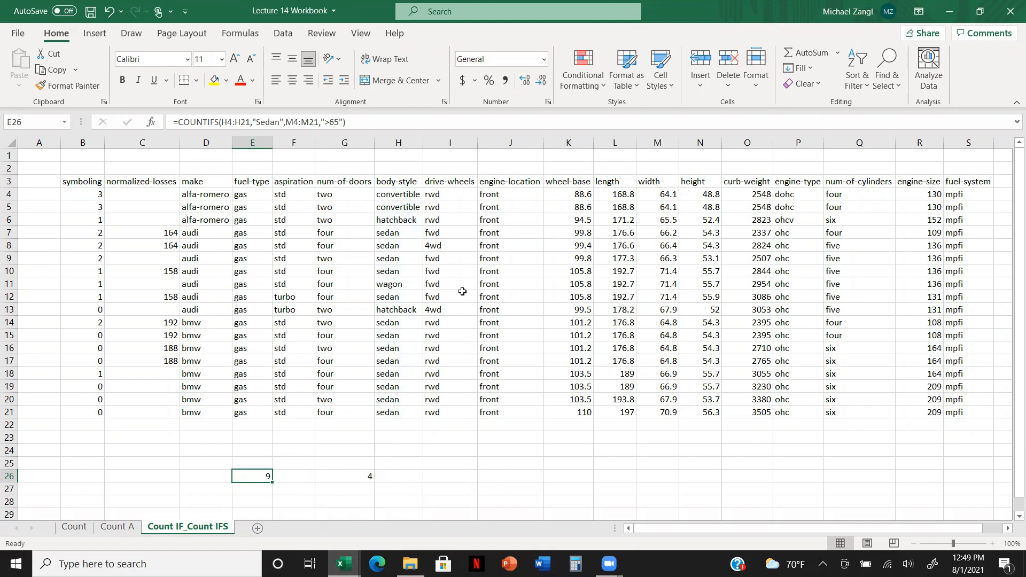
{"action": "left_click", "coordinate": [670, 233]}
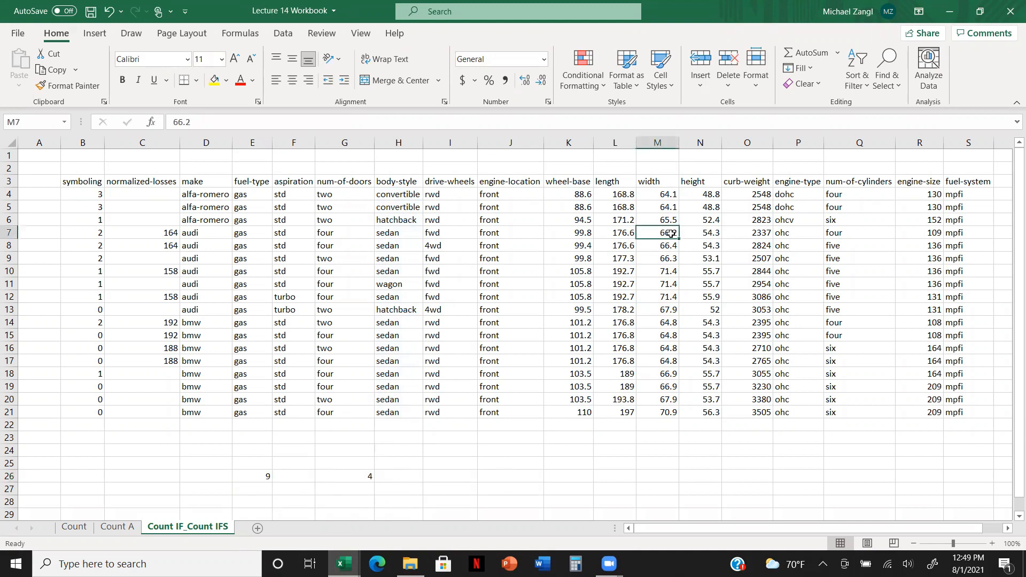
{"action": "left_click", "coordinate": [670, 246]}
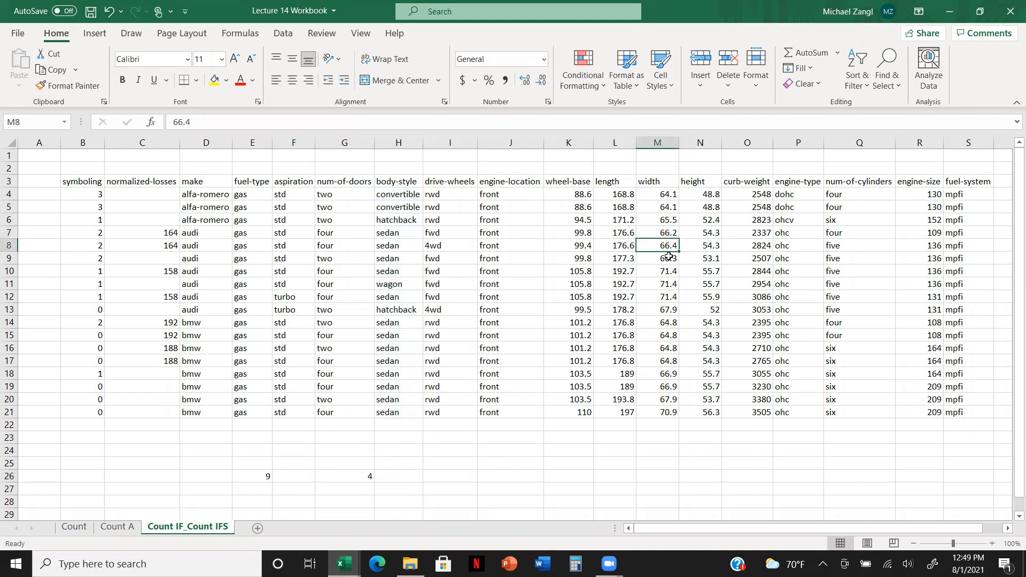
{"action": "left_click", "coordinate": [668, 256]}
{"action": "left_click", "coordinate": [668, 271]}
{"action": "left_click", "coordinate": [668, 295]}
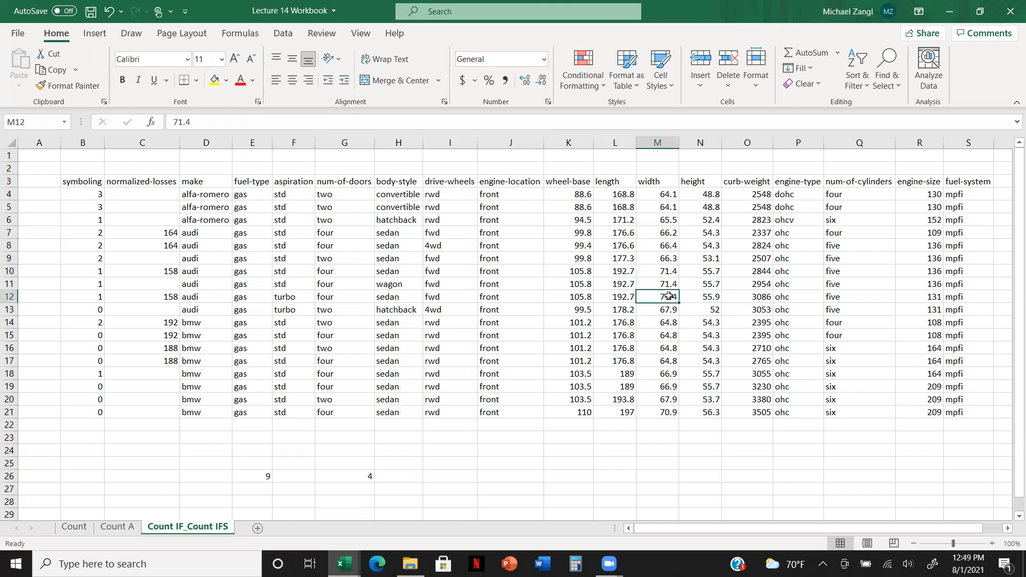
{"action": "left_click", "coordinate": [666, 374]}
{"action": "left_click", "coordinate": [665, 386]}
{"action": "left_click", "coordinate": [664, 399]}
{"action": "left_click", "coordinate": [664, 411]}
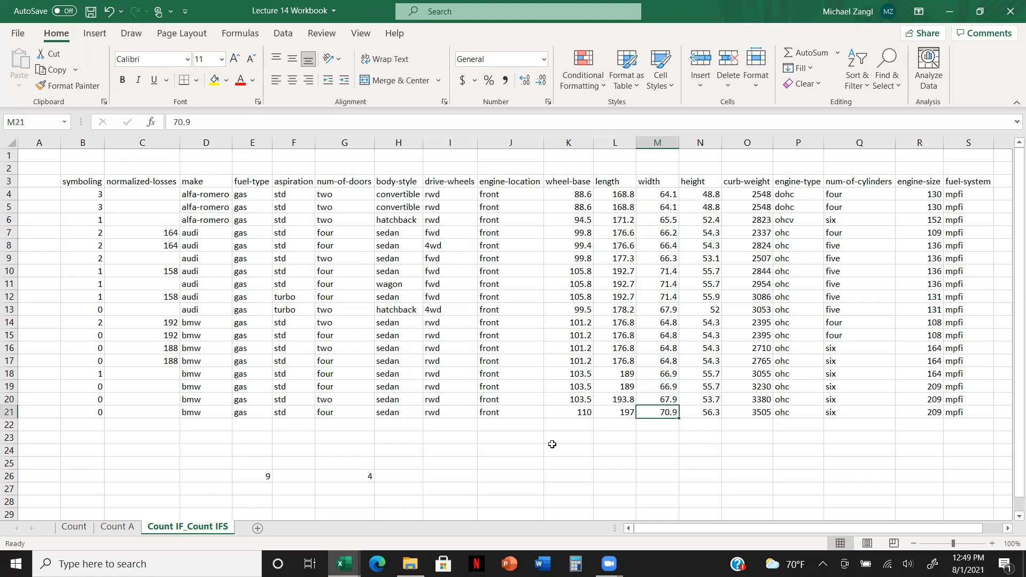
Step: Review the COUNTIFS formula in G26 and the body-style and num-of-cylinders ranges it references, keeping it as is
{"action": "left_click", "coordinate": [356, 476]}
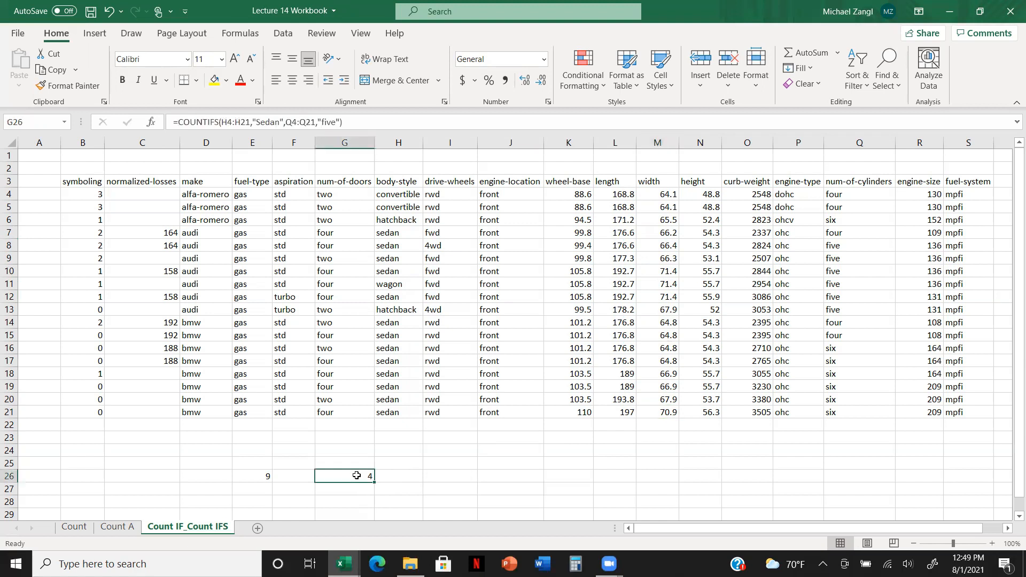
{"action": "double_click", "coordinate": [356, 476]}
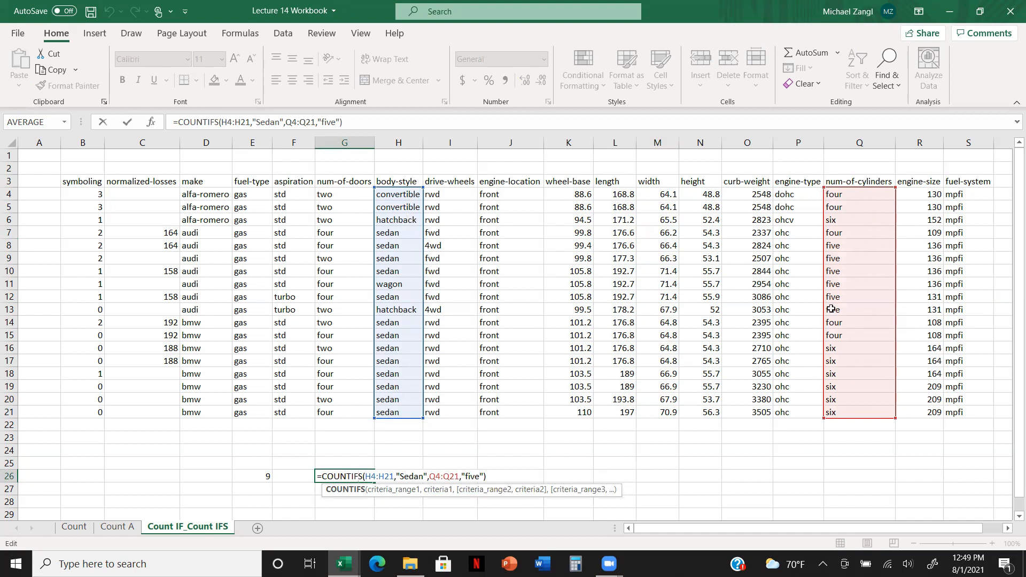
{"action": "left_click", "coordinate": [488, 477]}
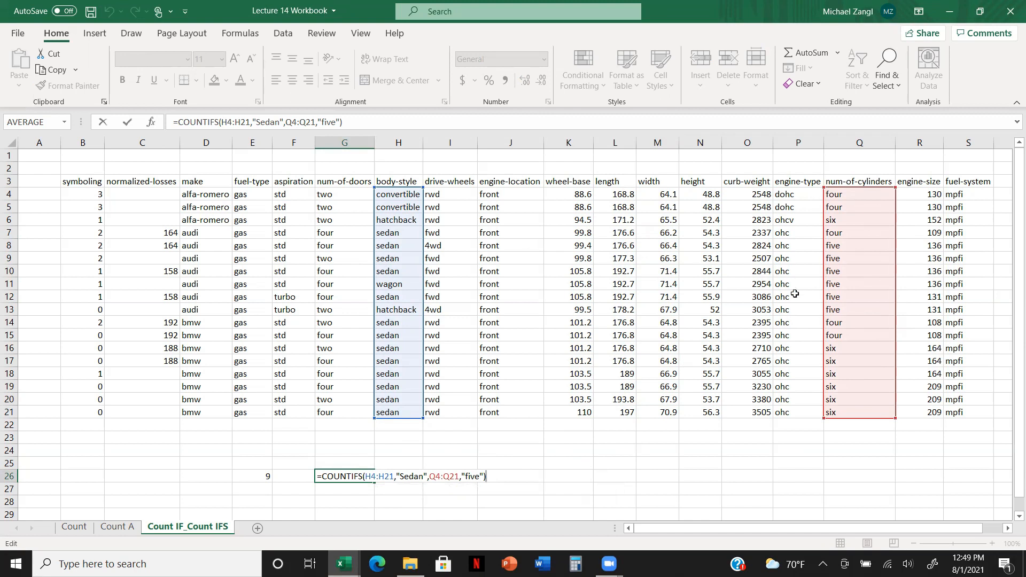
{"action": "key", "text": "Return"}
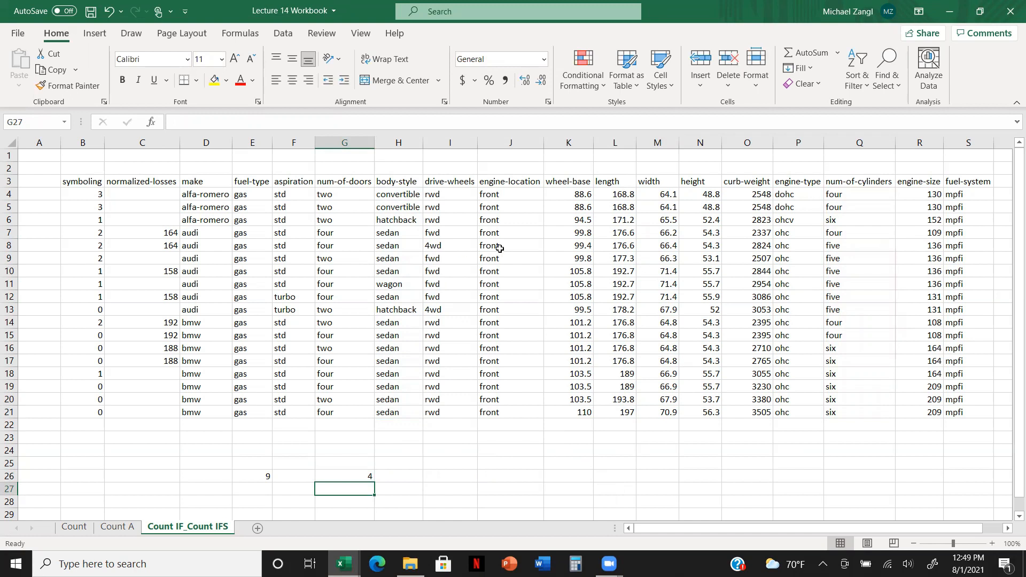
Step: Examine the num-of-cylinders entries of the sedan rows against the "five" criterion used in G26
{"action": "left_click", "coordinate": [861, 246]}
{"action": "left_click", "coordinate": [859, 257]}
{"action": "left_click", "coordinate": [859, 268]}
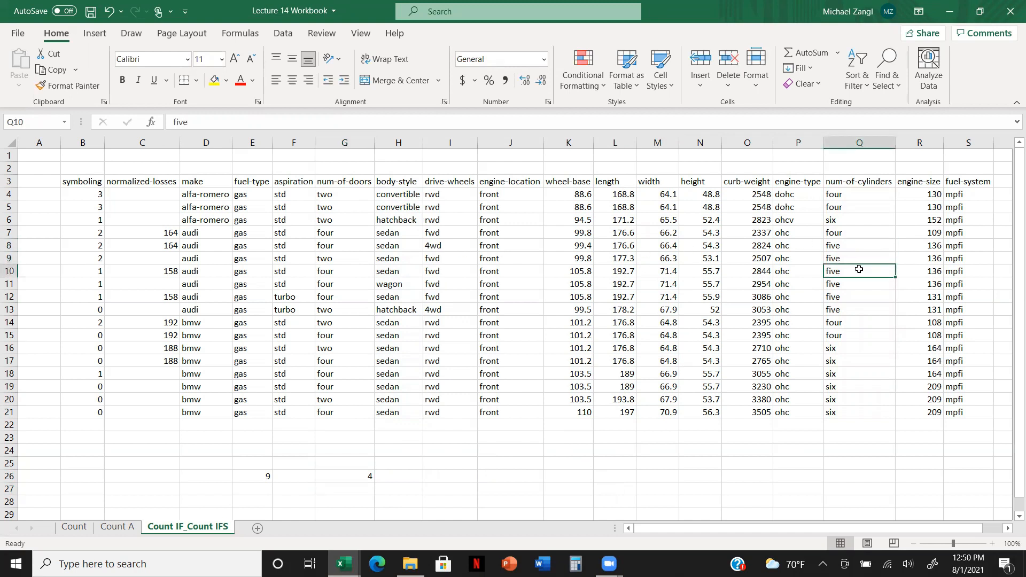
{"action": "left_click", "coordinate": [853, 286]}
{"action": "left_click", "coordinate": [853, 295]}
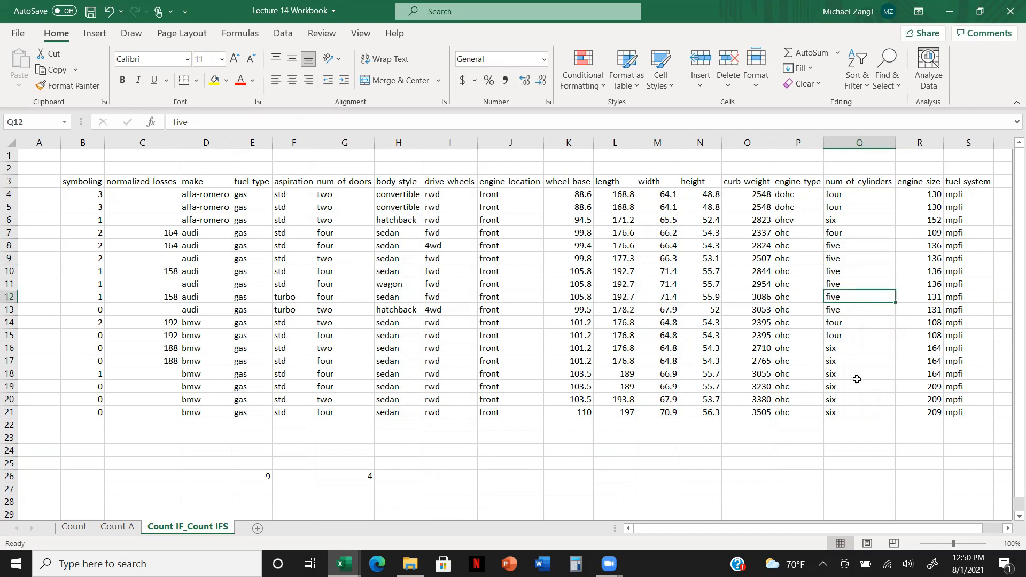
{"action": "left_click", "coordinate": [344, 471]}
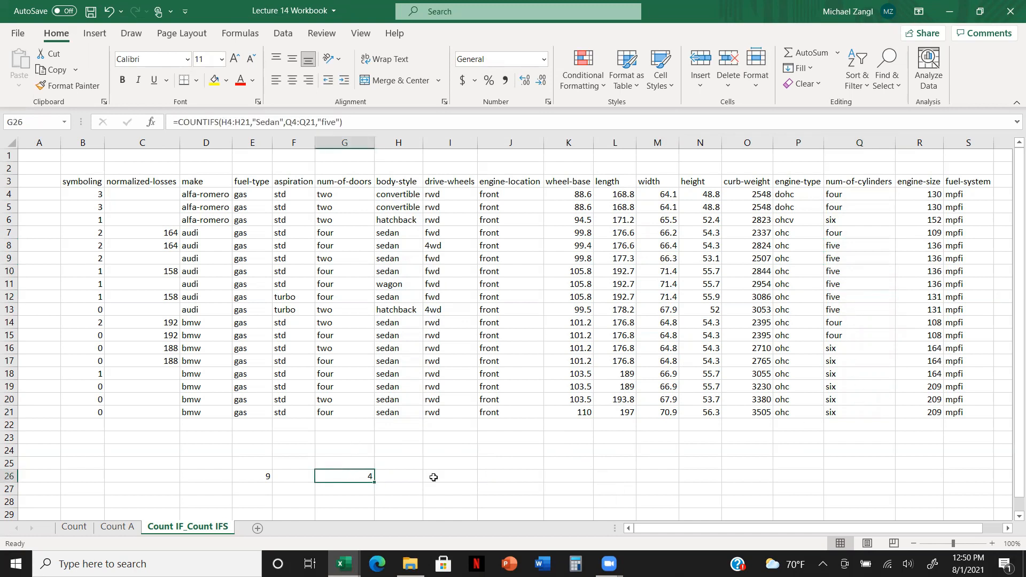
Step: Start a COUNTIFS formula in I26 with the body-style range H4:H21 and the criterion "convertible"
{"action": "left_click", "coordinate": [467, 476]}
{"action": "type", "text": "="}
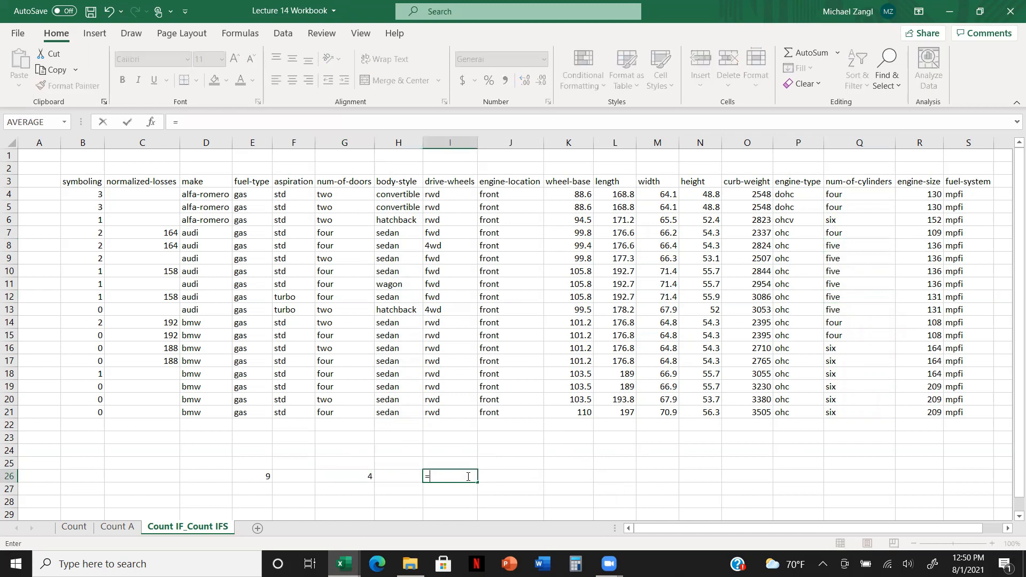
{"action": "type", "text": "count"}
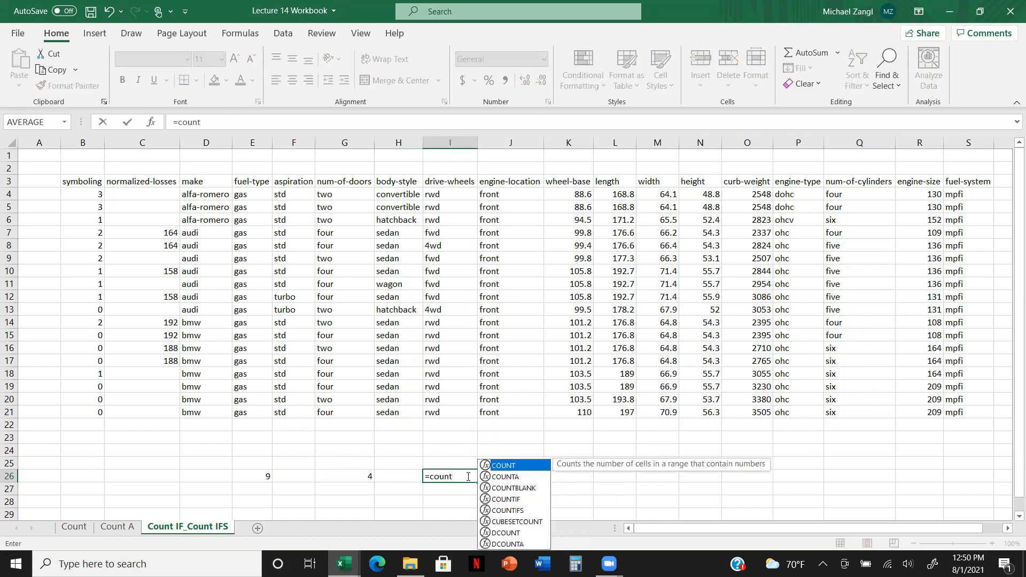
{"action": "type", "text": "ifs"}
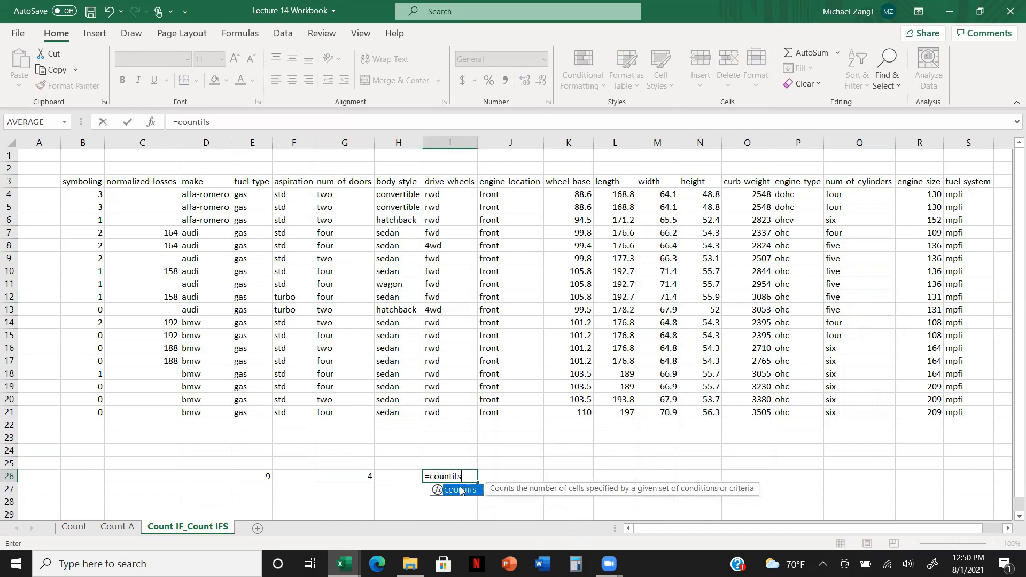
{"action": "double_click", "coordinate": [460, 491]}
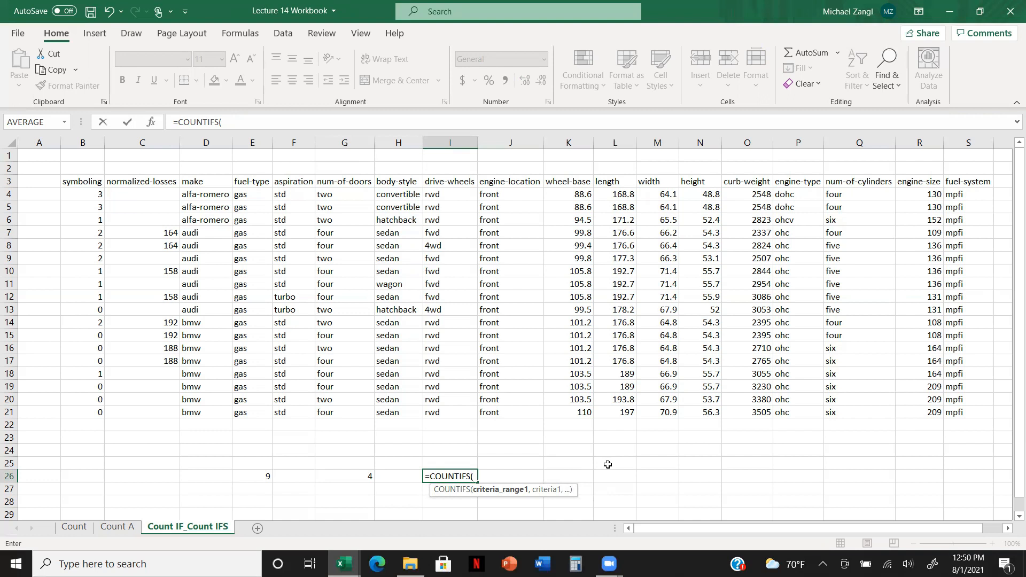
{"action": "left_click", "coordinate": [391, 195]}
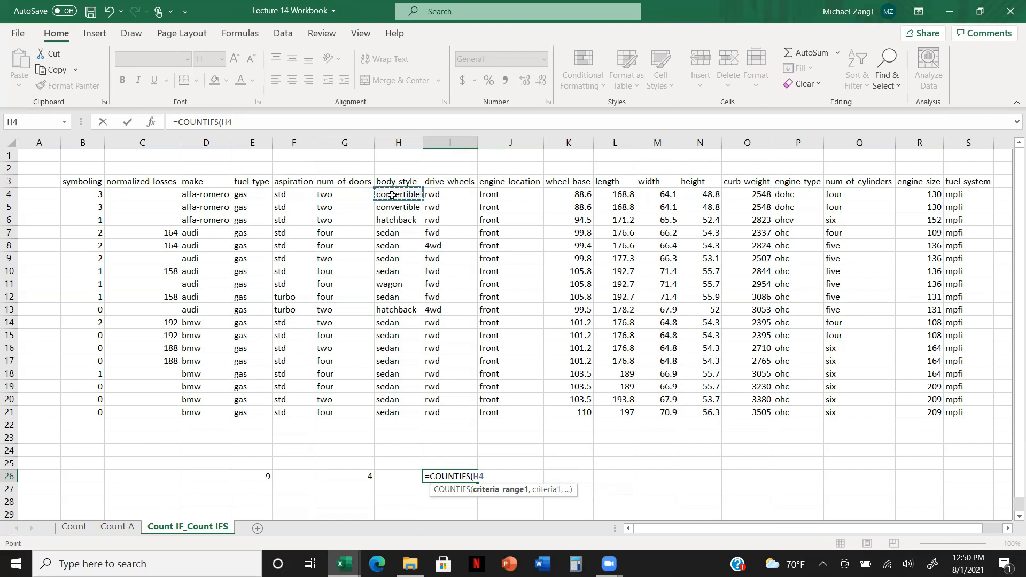
{"action": "key", "text": "shift+Down"}
{"action": "key", "text": "shift+Down"}
{"action": "key", "text": "shift+Down"}
{"action": "key", "text": "shift+Down"}
{"action": "key", "text": "shift+Down"}
{"action": "key", "text": "shift+Down"}
{"action": "key", "text": "shift+Down"}
{"action": "key", "text": "shift+Down"}
{"action": "key", "text": "shift+Down"}
{"action": "key", "text": "shift+Down"}
{"action": "key", "text": "shift+Down"}
{"action": "key", "text": "shift+Down"}
{"action": "key", "text": "shift+Down"}
{"action": "key", "text": "shift+Down"}
{"action": "key", "text": "shift+Down"}
{"action": "key", "text": "shift+Down"}
{"action": "key", "text": "shift+Down"}
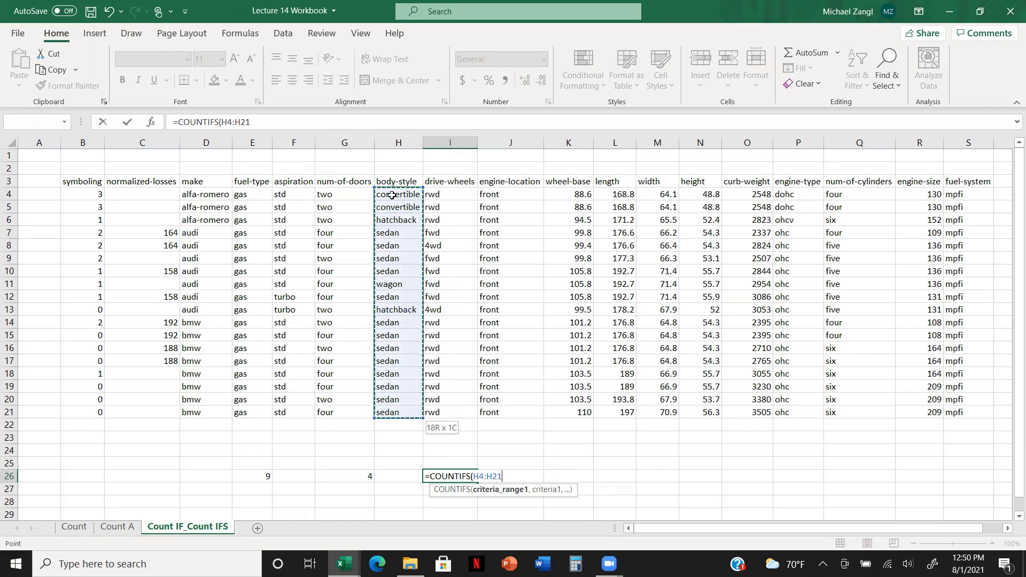
{"action": "type", "text": ","}
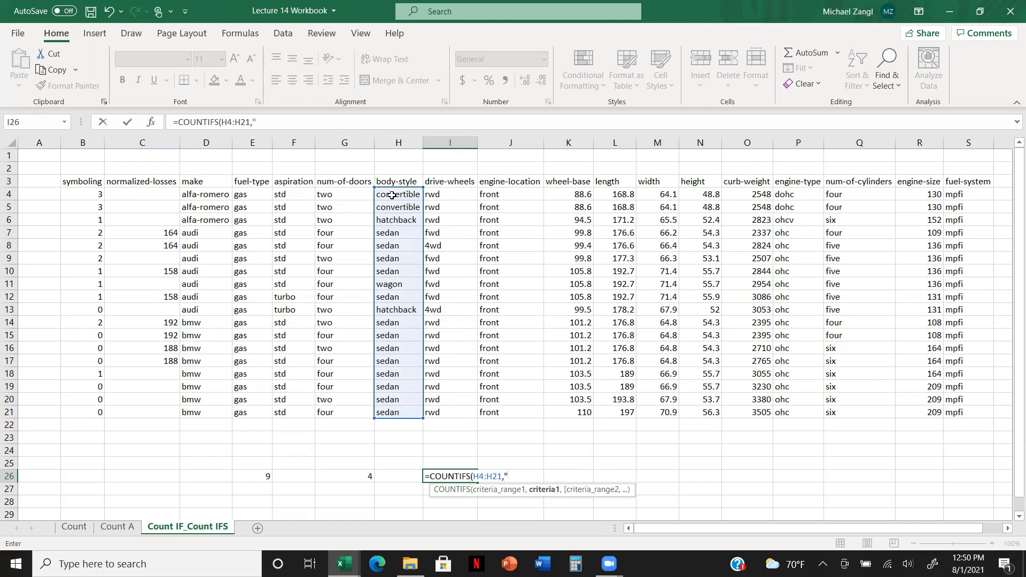
{"action": "type", "text": "\"convertible\","}
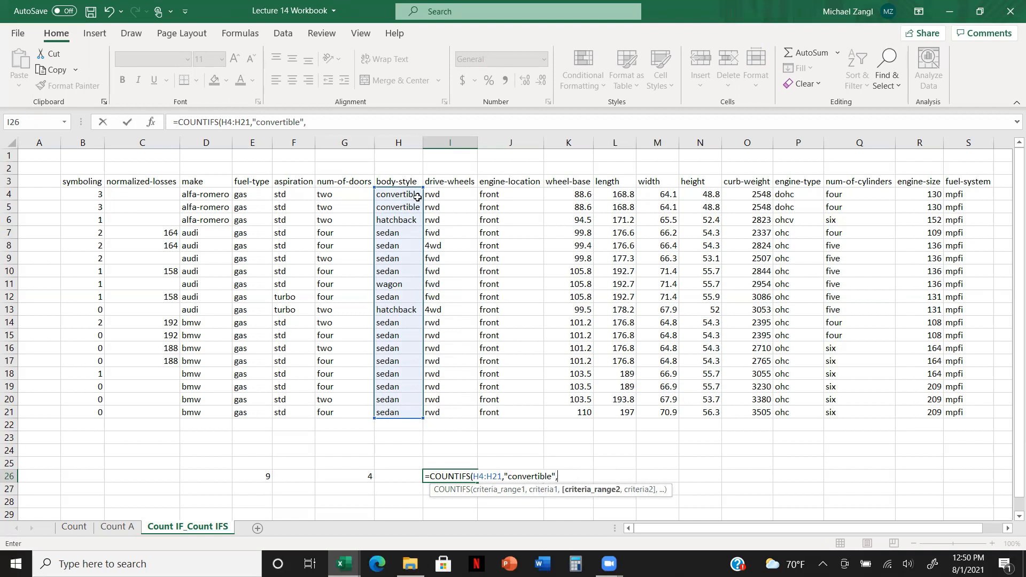
Step: Add the wheel-base range K4:K21 with the criterion ">100" as the formula's second condition
{"action": "left_click", "coordinate": [573, 192]}
{"action": "key", "text": "shift+Down"}
{"action": "key", "text": "shift+Down"}
{"action": "key", "text": "shift+Down"}
{"action": "key", "text": "shift+Down"}
{"action": "key", "text": "shift+Down"}
{"action": "key", "text": "shift+Down"}
{"action": "key", "text": "shift+Down"}
{"action": "key", "text": "shift+Down"}
{"action": "key", "text": "shift+Down"}
{"action": "key", "text": "shift+Down"}
{"action": "key", "text": "shift+Down"}
{"action": "key", "text": "shift+Down"}
{"action": "key", "text": "shift+Down"}
{"action": "key", "text": "shift+Down"}
{"action": "key", "text": "shift+Down"}
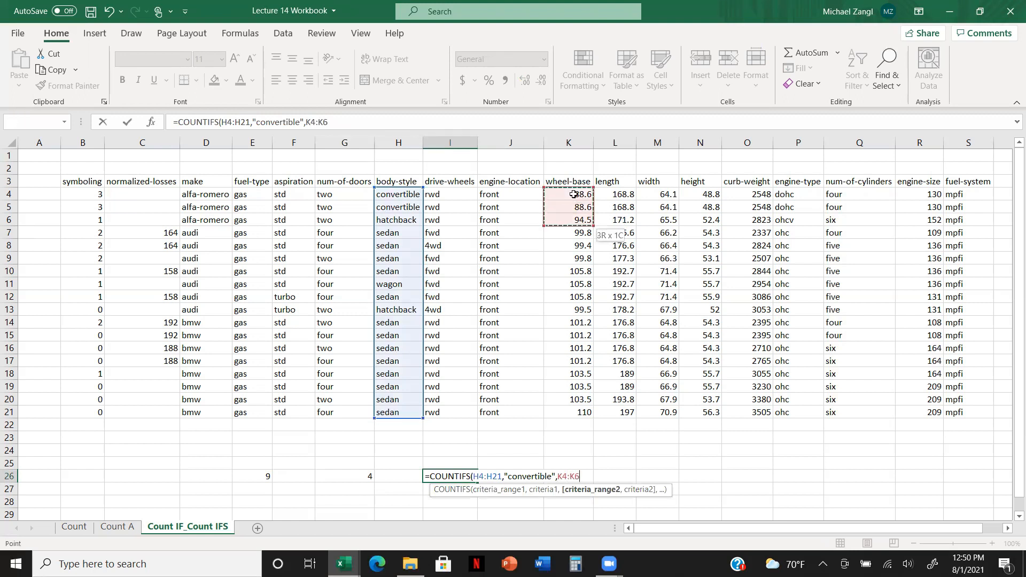
{"action": "key", "text": "shift+Down"}
{"action": "key", "text": "shift+Down"}
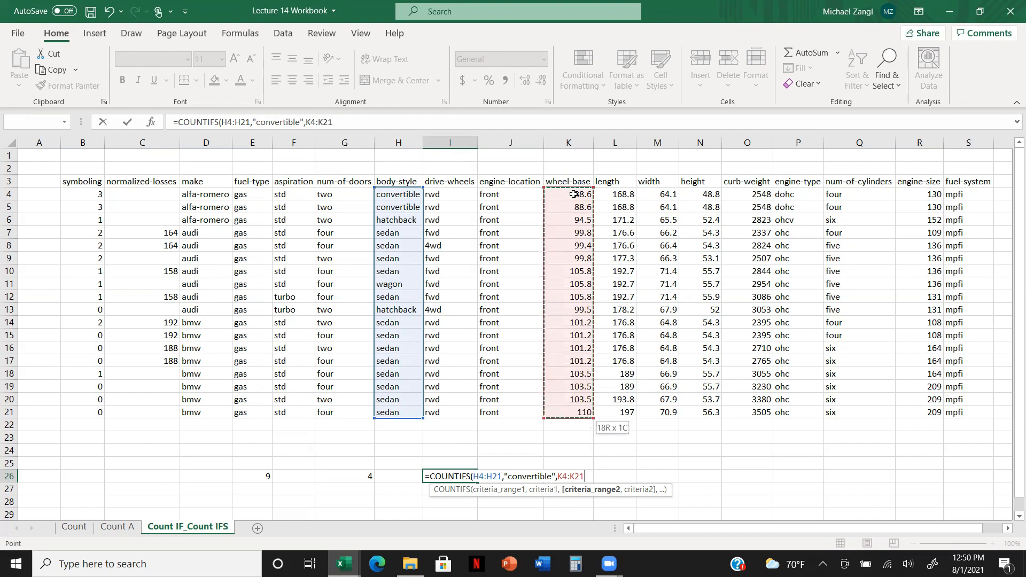
{"action": "type", "text": ","}
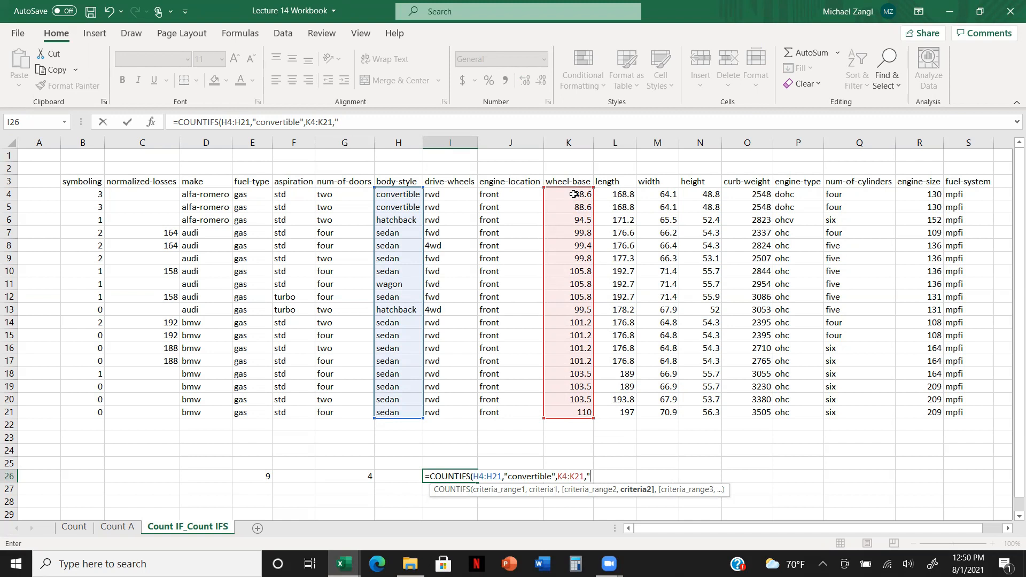
{"action": "type", "text": "\">100\","}
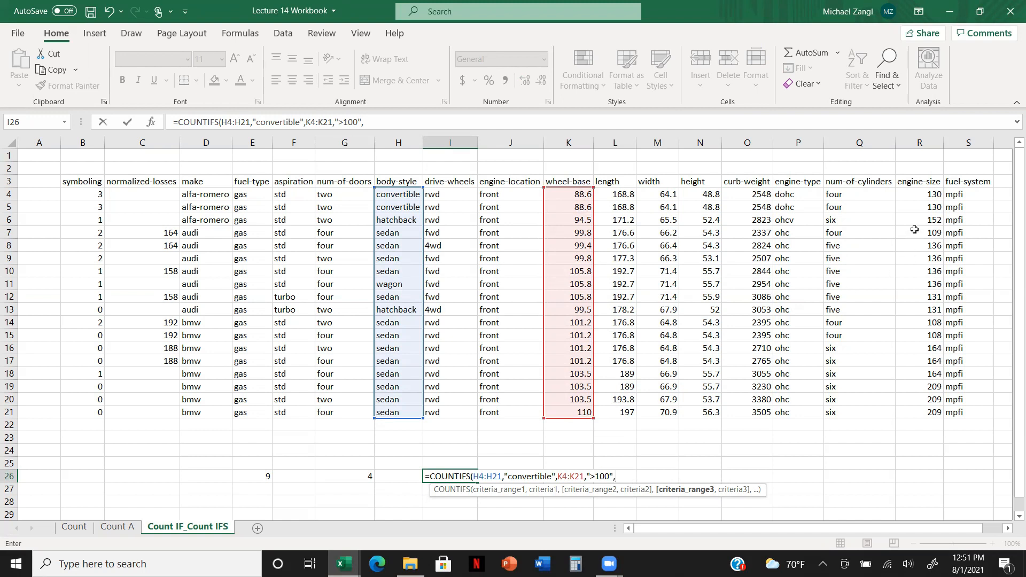
Step: Add the engine-size range R4:R21 with the criterion ">200" as the third condition and enter the formula in I26
{"action": "left_click", "coordinate": [923, 192]}
{"action": "key", "text": "shift+Down"}
{"action": "key", "text": "shift+Down"}
{"action": "key", "text": "shift+Down"}
{"action": "key", "text": "shift+Down"}
{"action": "key", "text": "shift+Down"}
{"action": "key", "text": "shift+Down"}
{"action": "key", "text": "shift+Down"}
{"action": "key", "text": "shift+Down"}
{"action": "key", "text": "shift+Down"}
{"action": "key", "text": "shift+Down"}
{"action": "key", "text": "shift+Down"}
{"action": "key", "text": "shift+Down"}
{"action": "key", "text": "shift+Down"}
{"action": "key", "text": "shift+Down"}
{"action": "key", "text": "shift+Down"}
{"action": "key", "text": "shift+Down"}
{"action": "key", "text": "shift+Down"}
{"action": "key", "text": "shift+Down"}
{"action": "key", "text": "shift+Up"}
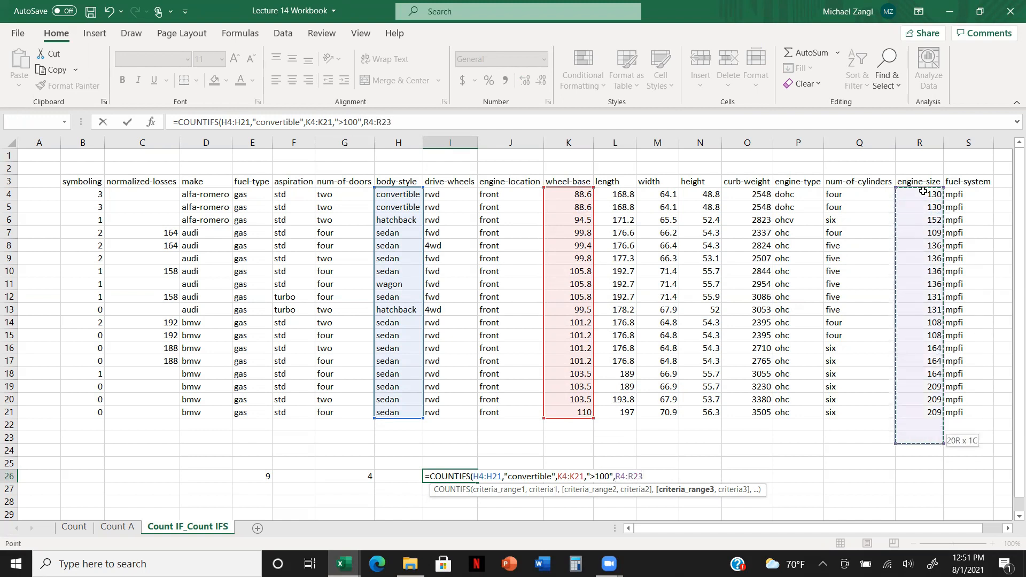
{"action": "type", "text": ",\">"}
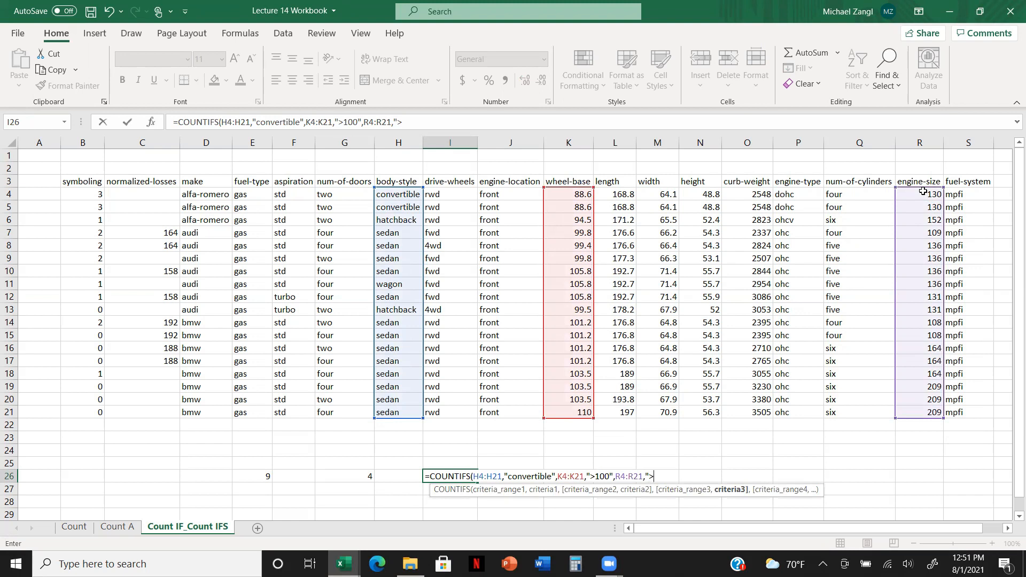
{"action": "type", "text": "200"}
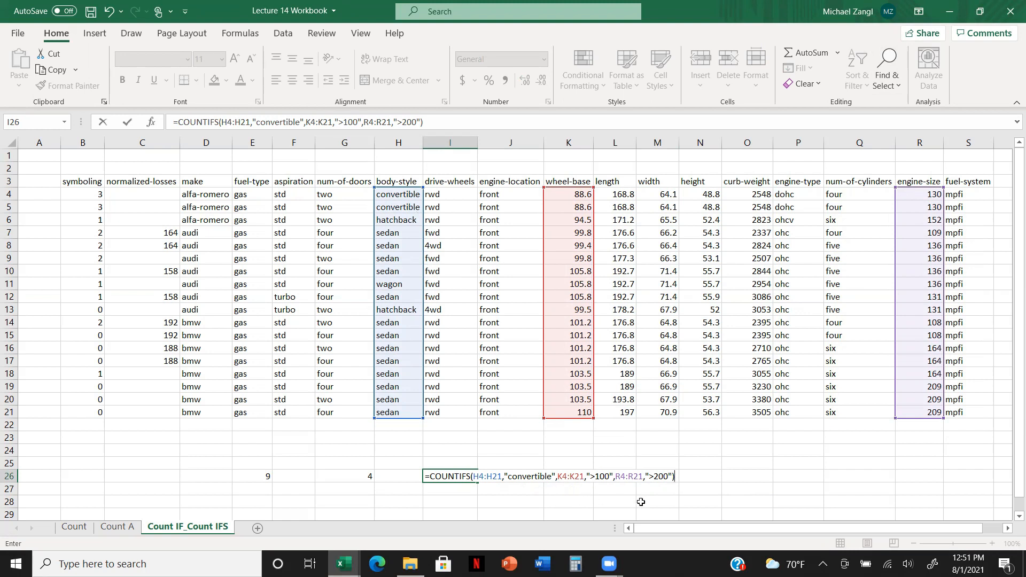
{"action": "key", "text": "Return"}
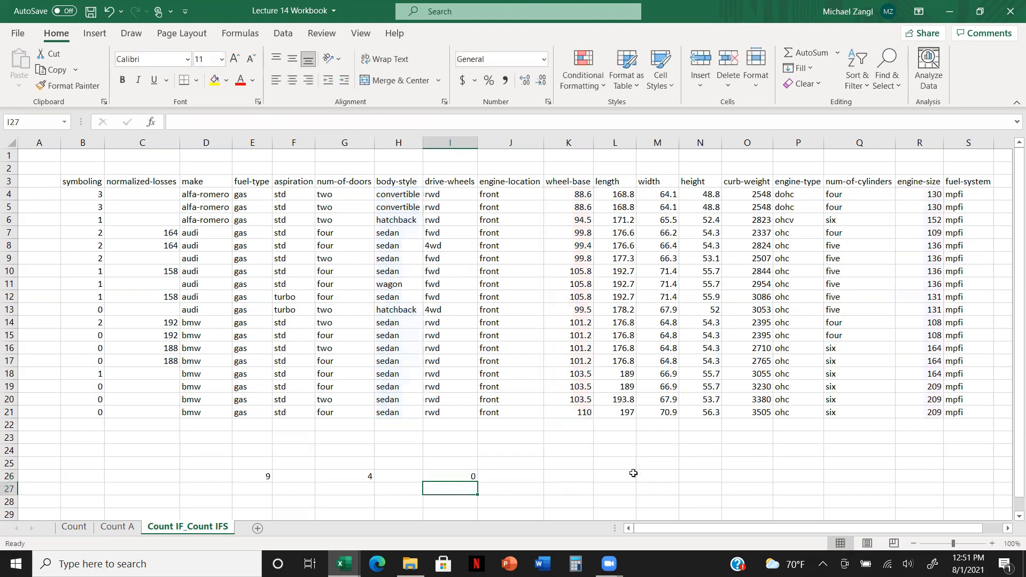
Step: Change the body-style criterion in I26's COUNTIFS formula to "Sedan"
{"action": "left_click", "coordinate": [460, 476]}
{"action": "double_click", "coordinate": [460, 476]}
{"action": "left_click", "coordinate": [551, 476]}
{"action": "key", "text": "BackSpace"}
{"action": "key", "text": "BackSpace"}
{"action": "key", "text": "BackSpace"}
{"action": "key", "text": "BackSpace"}
{"action": "key", "text": "BackSpace"}
{"action": "key", "text": "BackSpace"}
{"action": "key", "text": "BackSpace"}
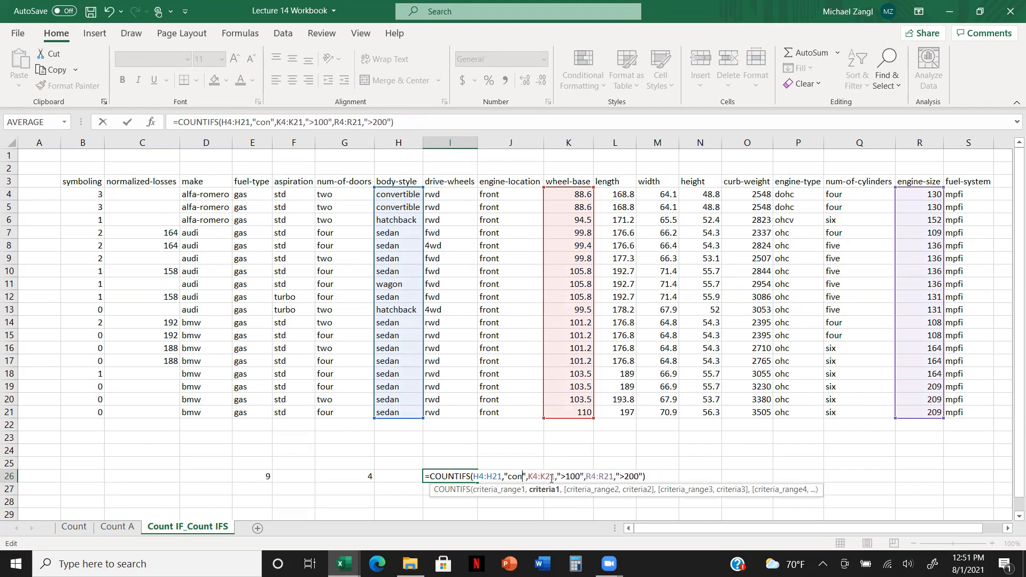
{"action": "type", "text": "Sedan"}
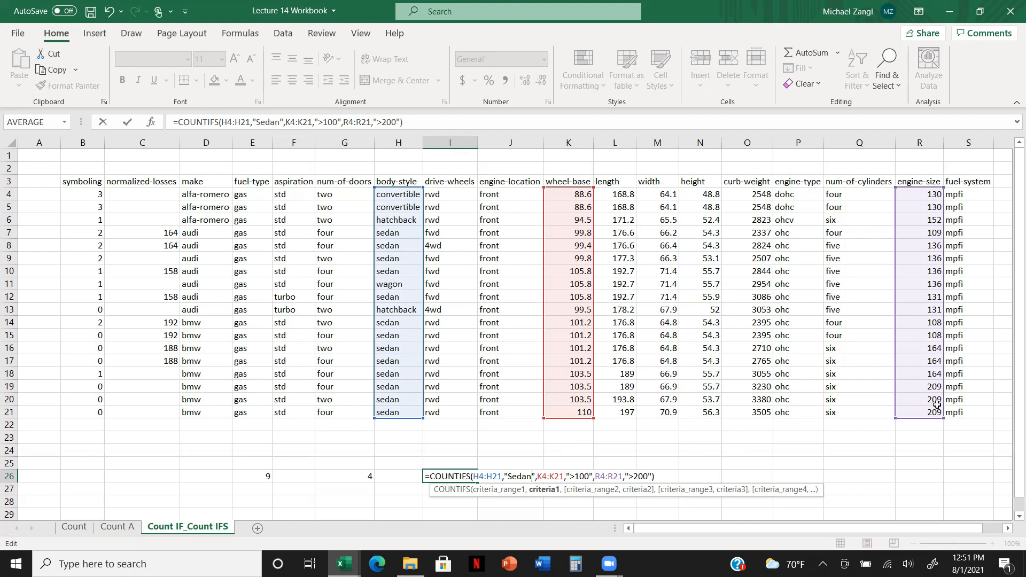
Step: Change the engine-size criterion in I26's formula to ">120" and enter the formula
{"action": "left_click", "coordinate": [647, 477]}
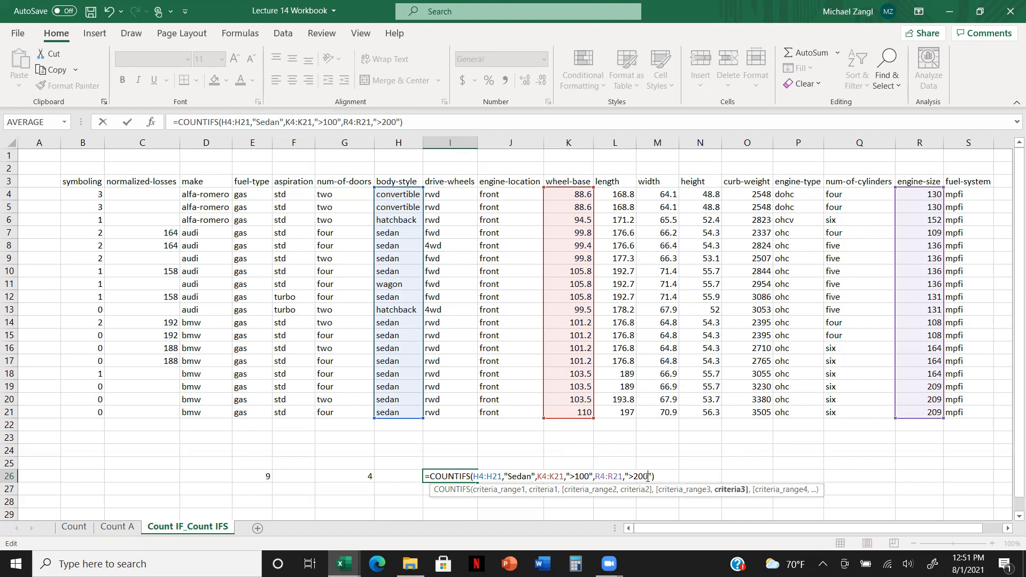
{"action": "key", "text": "BackSpace"}
{"action": "key", "text": "BackSpace"}
{"action": "key", "text": "BackSpace"}
{"action": "type", "text": "120"}
{"action": "left_click", "coordinate": [668, 472]}
{"action": "key", "text": "Return"}
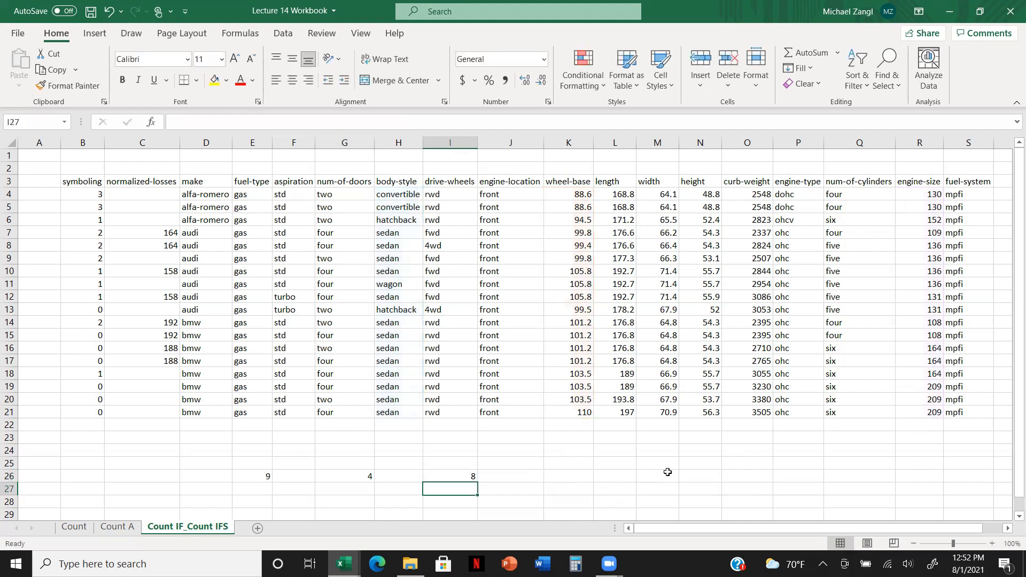
{"action": "left_click", "coordinate": [462, 478]}
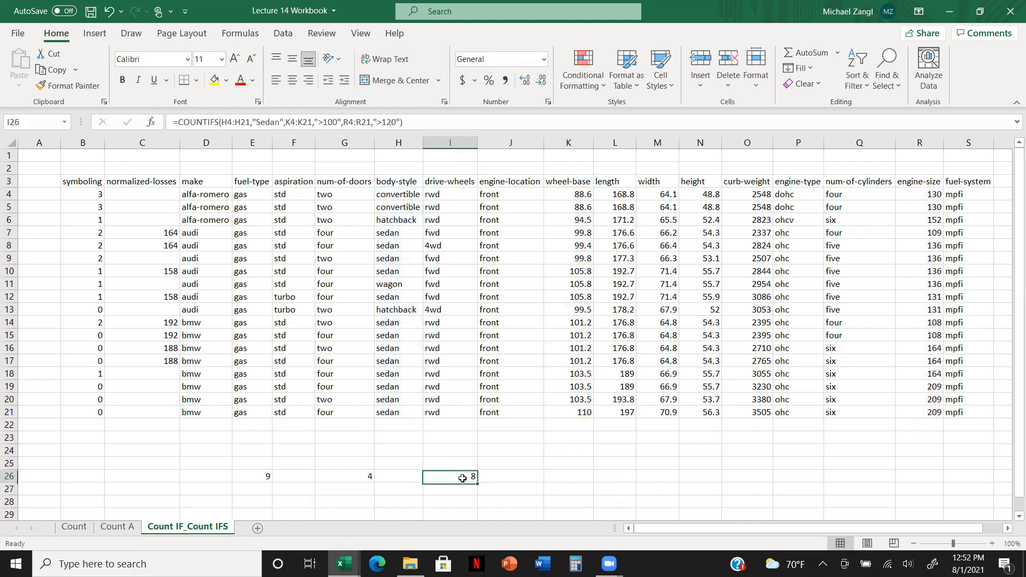
Step: Fill the audi sedan body-style cells H7:H10 and H12 with yellow
{"action": "left_click", "coordinate": [395, 234]}
{"action": "key", "text": "shift+Down"}
{"action": "key", "text": "shift+Down"}
{"action": "key", "text": "shift+Down"}
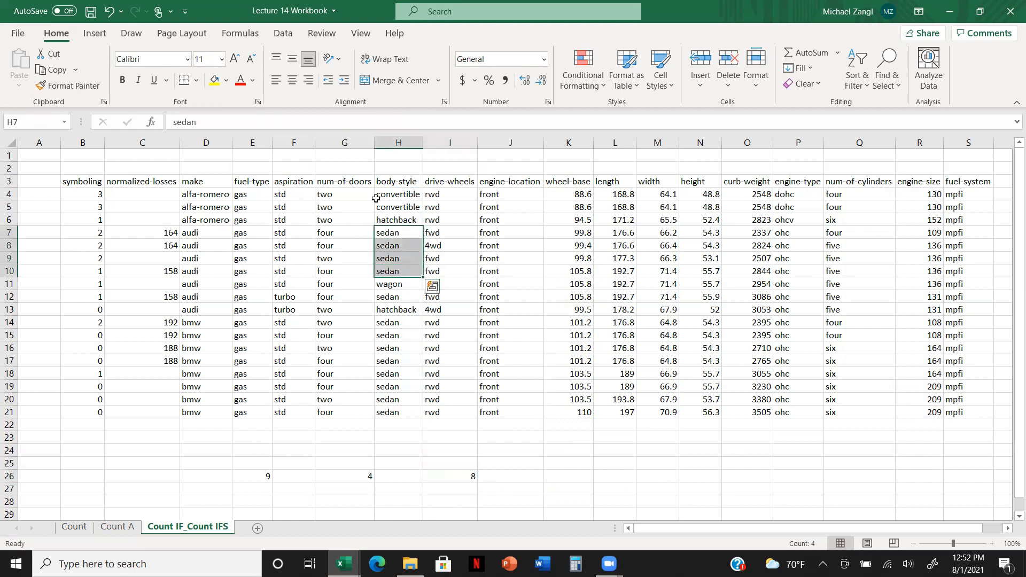
{"action": "left_click", "coordinate": [212, 82]}
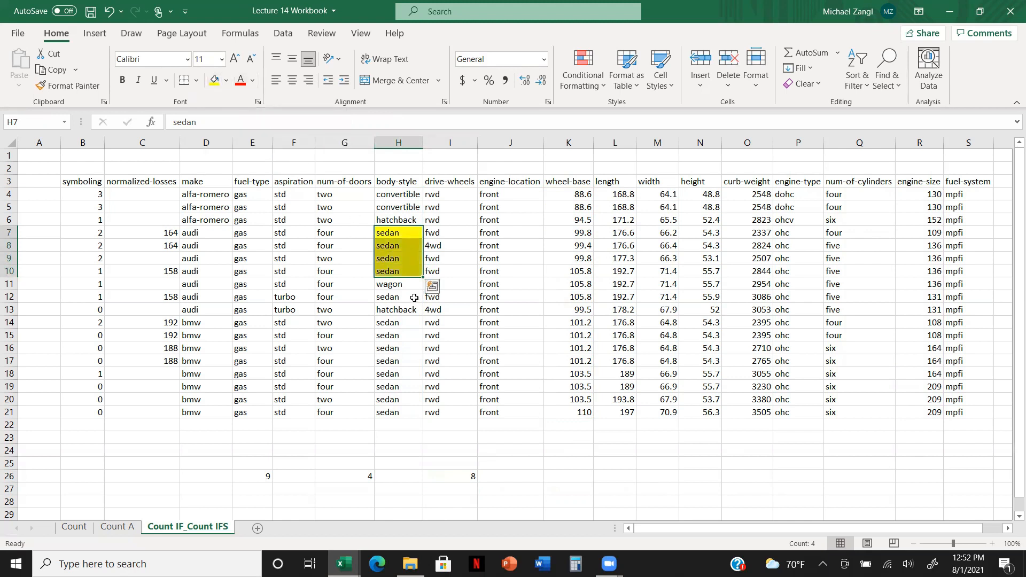
{"action": "left_click", "coordinate": [414, 298]}
{"action": "left_click", "coordinate": [216, 81]}
Step: Fill the bmw sedan body-style cells H14:H21 with yellow
{"action": "left_click", "coordinate": [407, 322]}
{"action": "key", "text": "shift+Down"}
{"action": "key", "text": "shift+Down"}
{"action": "key", "text": "shift+Down"}
{"action": "key", "text": "shift+Down"}
{"action": "key", "text": "shift+Down"}
{"action": "key", "text": "shift+Down"}
{"action": "key", "text": "shift+Down"}
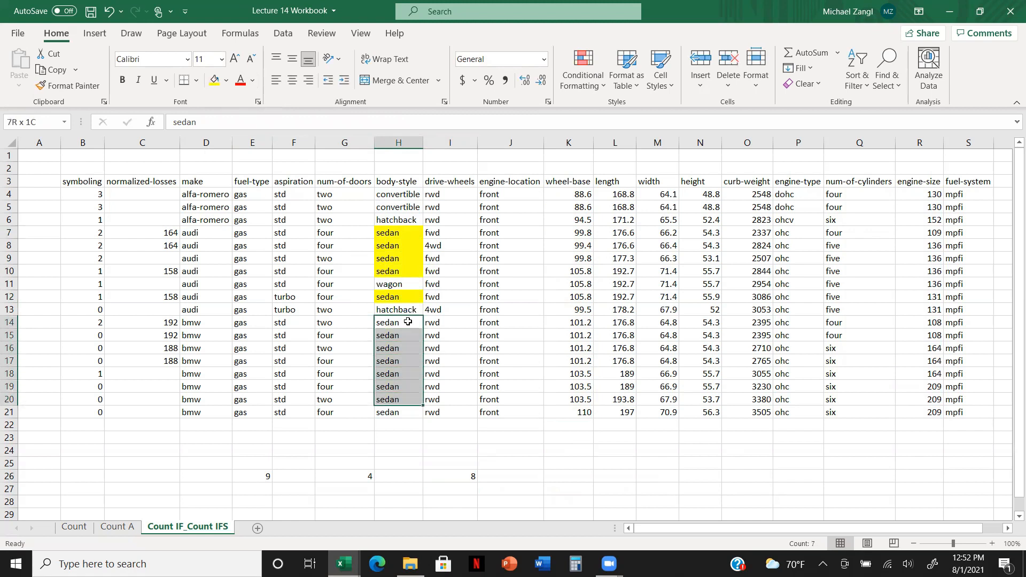
{"action": "left_click", "coordinate": [214, 83]}
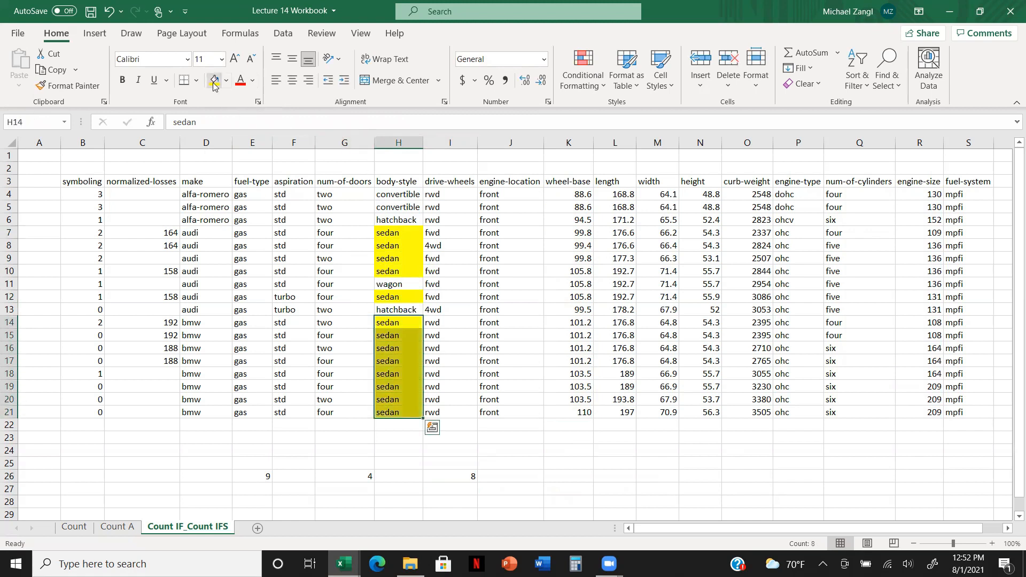
Step: Review the criteria in I26's formula and fill the matching audi sedan wheel-base cells K10 and K12 with yellow
{"action": "left_click", "coordinate": [466, 476]}
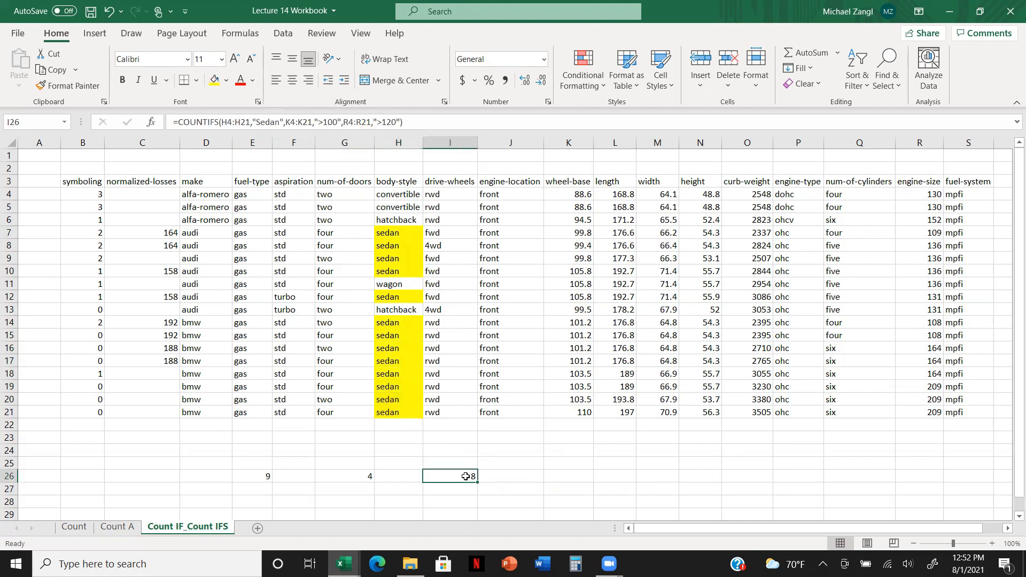
{"action": "double_click", "coordinate": [463, 476]}
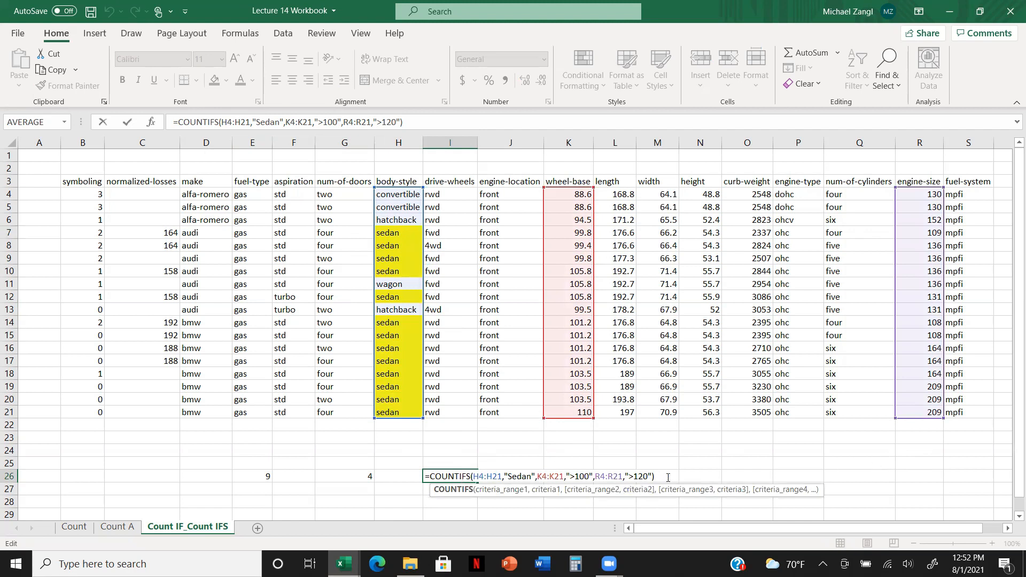
{"action": "key", "text": "Return"}
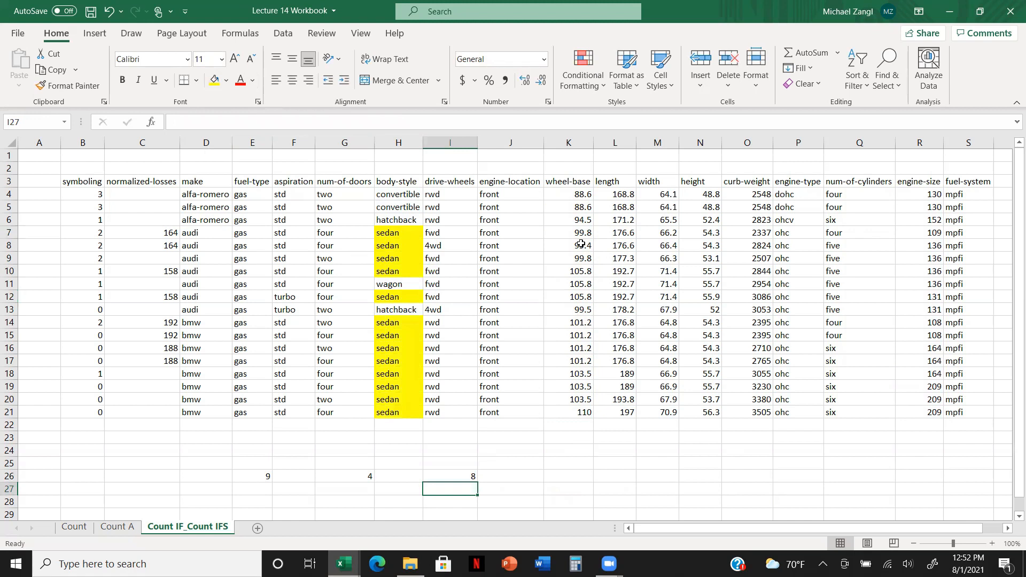
{"action": "left_click", "coordinate": [580, 272]}
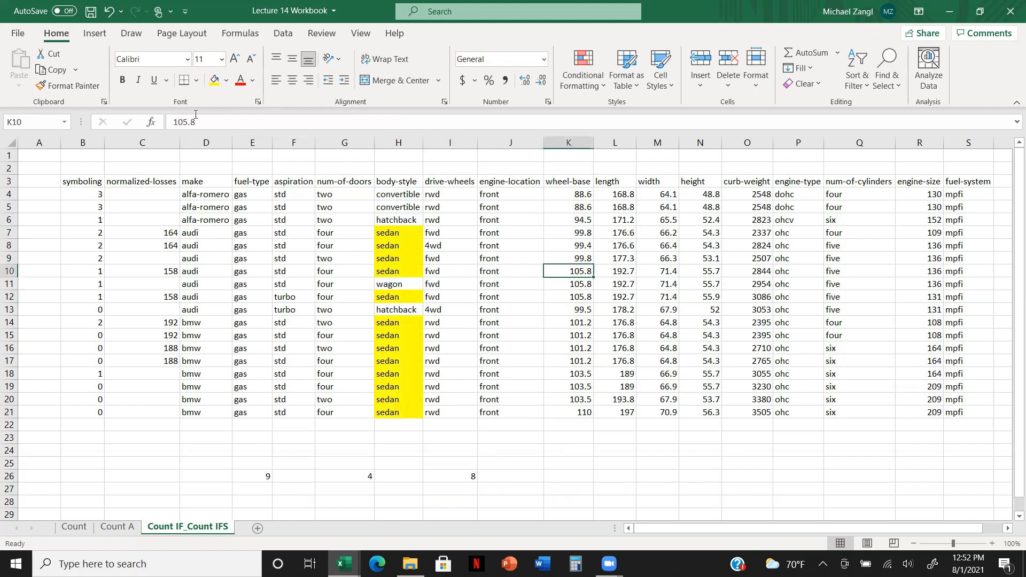
{"action": "left_click", "coordinate": [215, 80]}
{"action": "left_click", "coordinate": [572, 298]}
{"action": "left_click", "coordinate": [214, 85]}
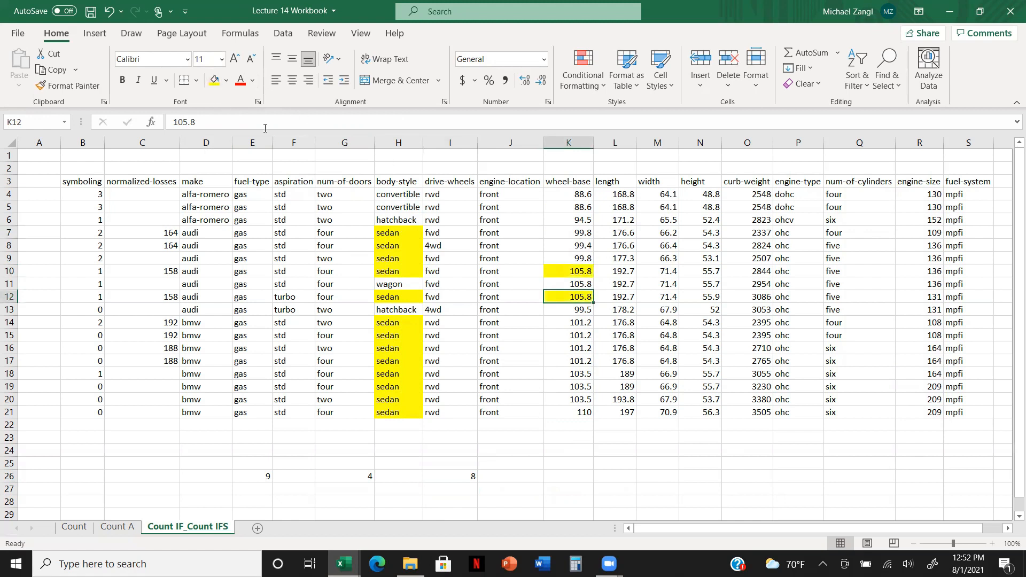
Step: Fill the bmw wheel-base cells K14:K21 that exceed 100 with yellow
{"action": "left_click", "coordinate": [582, 323]}
{"action": "left_click_drag", "start_coordinate": [582, 322], "coordinate": [582, 414]}
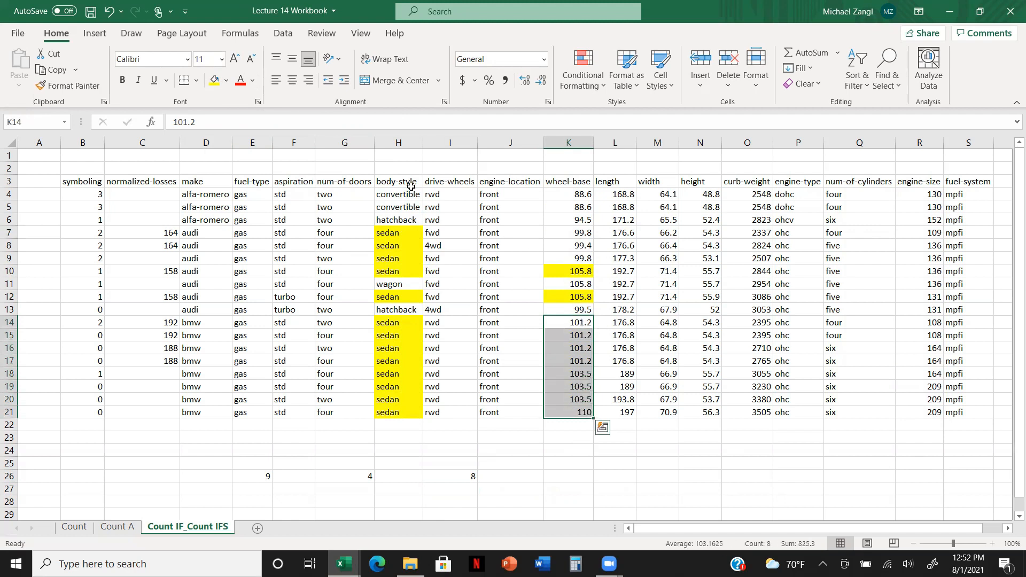
{"action": "left_click", "coordinate": [214, 80]}
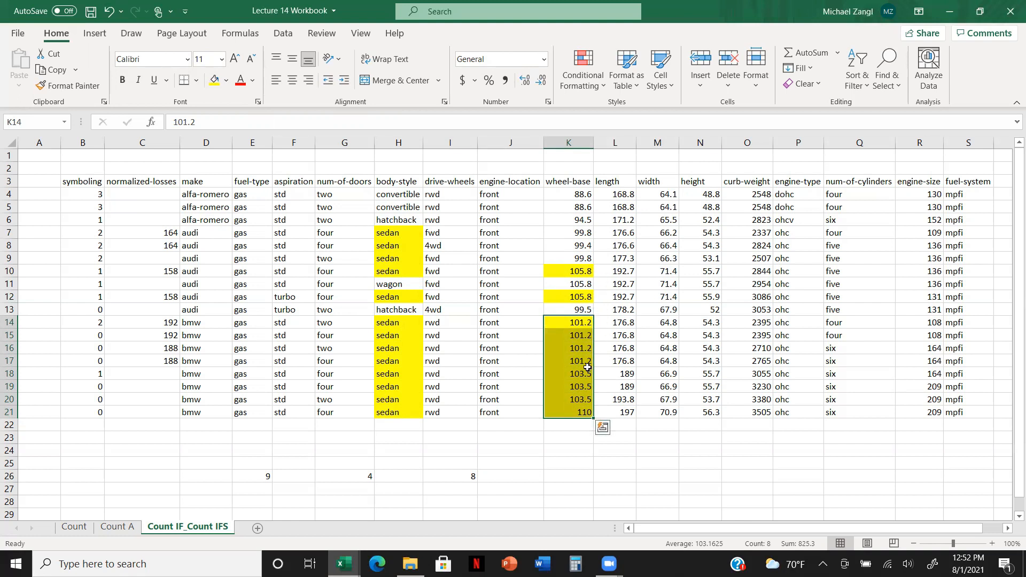
{"action": "left_click", "coordinate": [541, 460]}
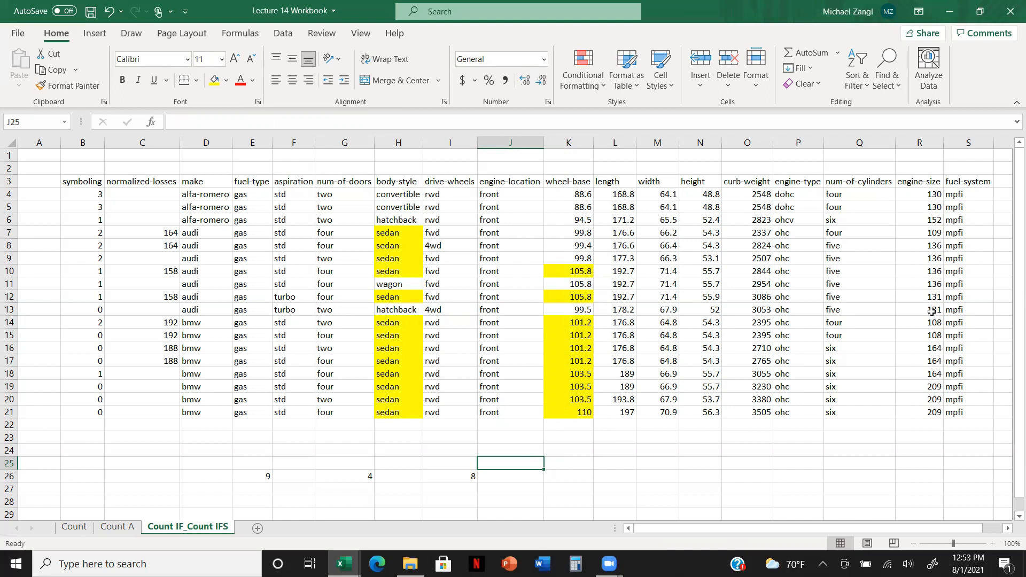
Step: Recheck I26's engine-size criterion and fill the matching audi sedan cells R10 and R12 with yellow
{"action": "left_click", "coordinate": [460, 479]}
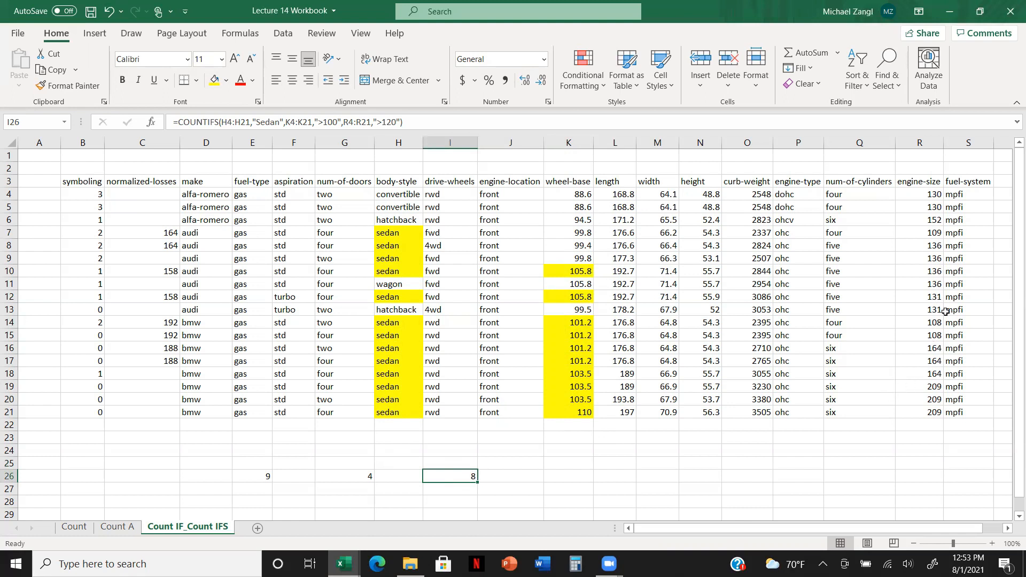
{"action": "left_click", "coordinate": [927, 273]}
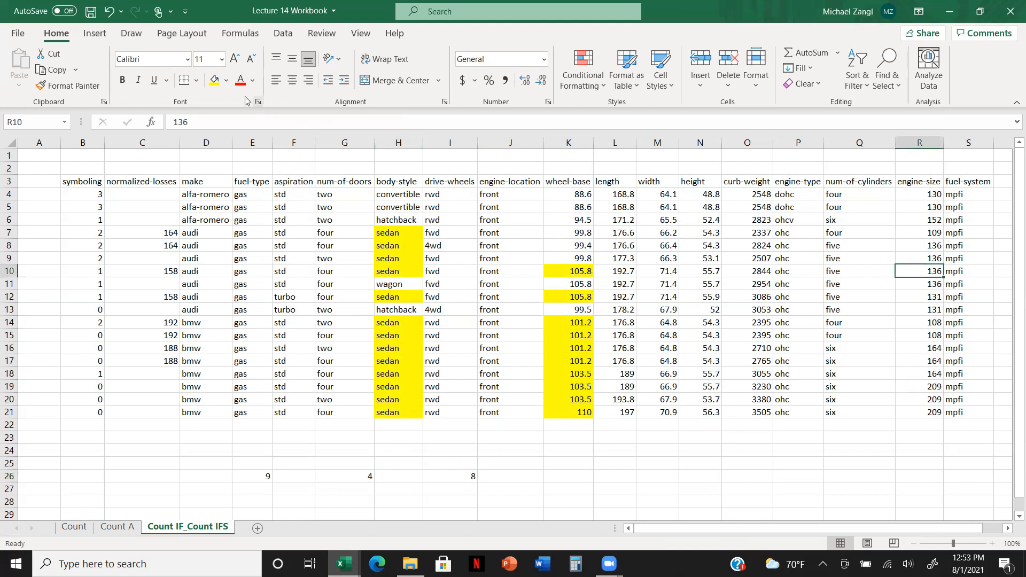
{"action": "left_click", "coordinate": [214, 80]}
{"action": "left_click", "coordinate": [929, 297]}
{"action": "left_click", "coordinate": [214, 80]}
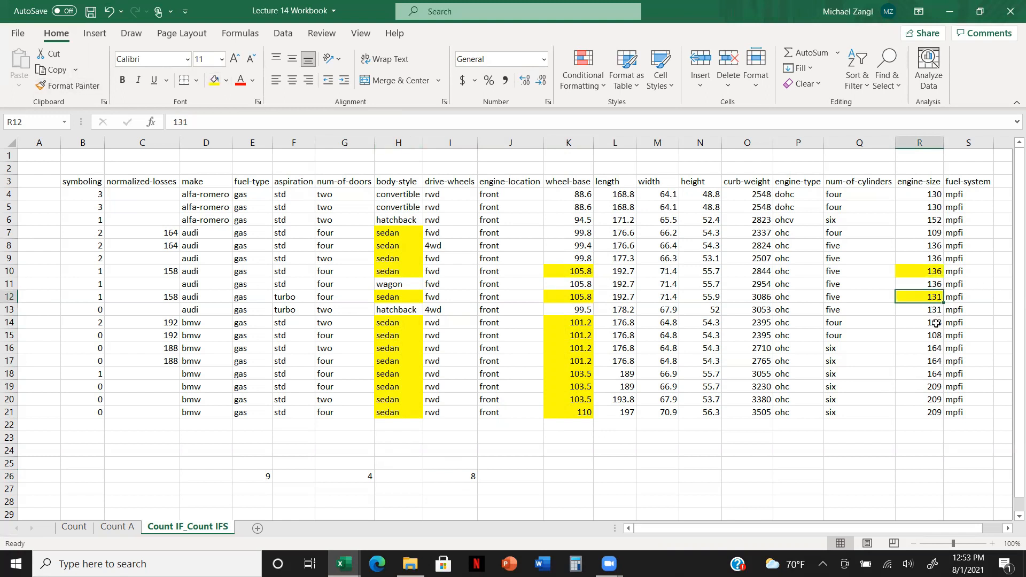
Step: Fill the bmw engine-size cells R16:R21 that exceed 120 with yellow
{"action": "left_click", "coordinate": [932, 348]}
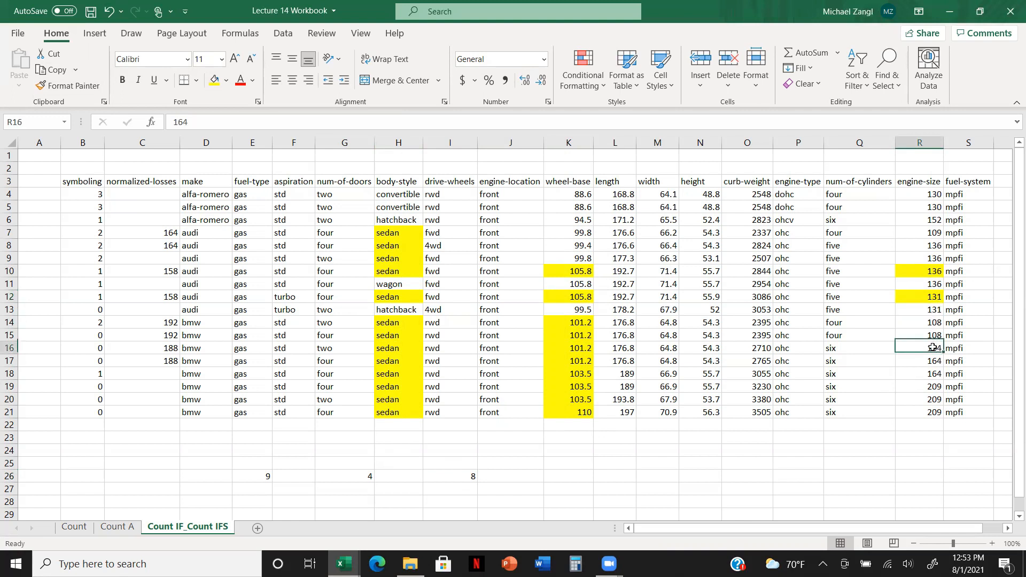
{"action": "left_click_drag", "start_coordinate": [932, 348], "coordinate": [933, 411]}
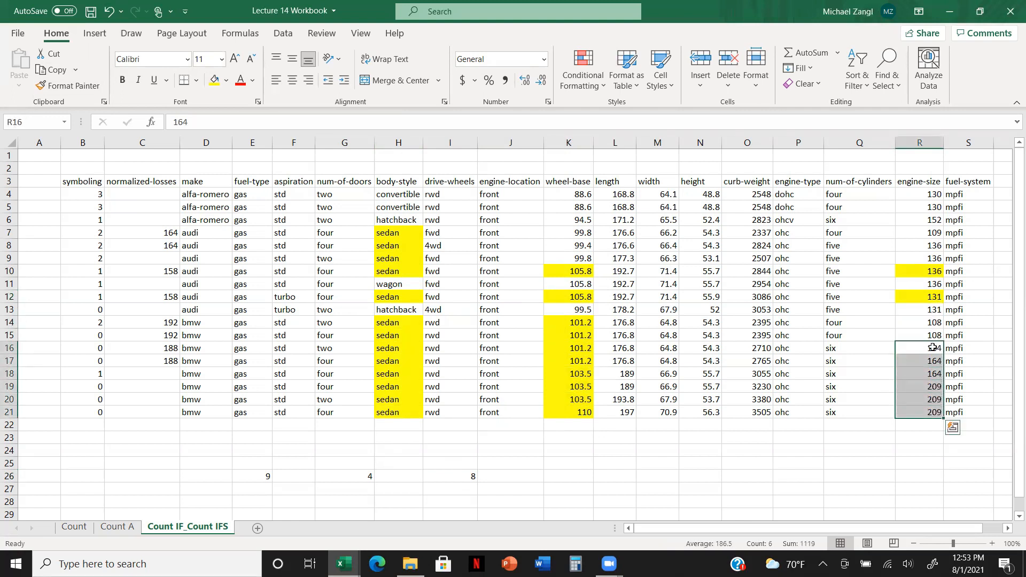
{"action": "left_click", "coordinate": [214, 80]}
{"action": "left_click", "coordinate": [649, 441]}
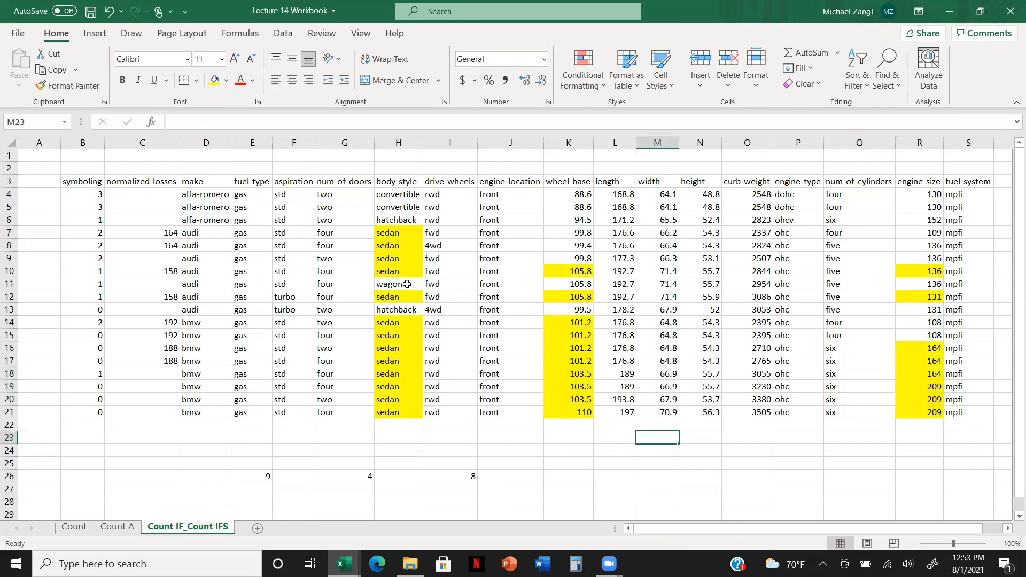
Step: Fill row 10 from body-style to fuel-system, H10:S10, with yellow to mark a car meeting all three conditions
{"action": "left_click", "coordinate": [400, 271]}
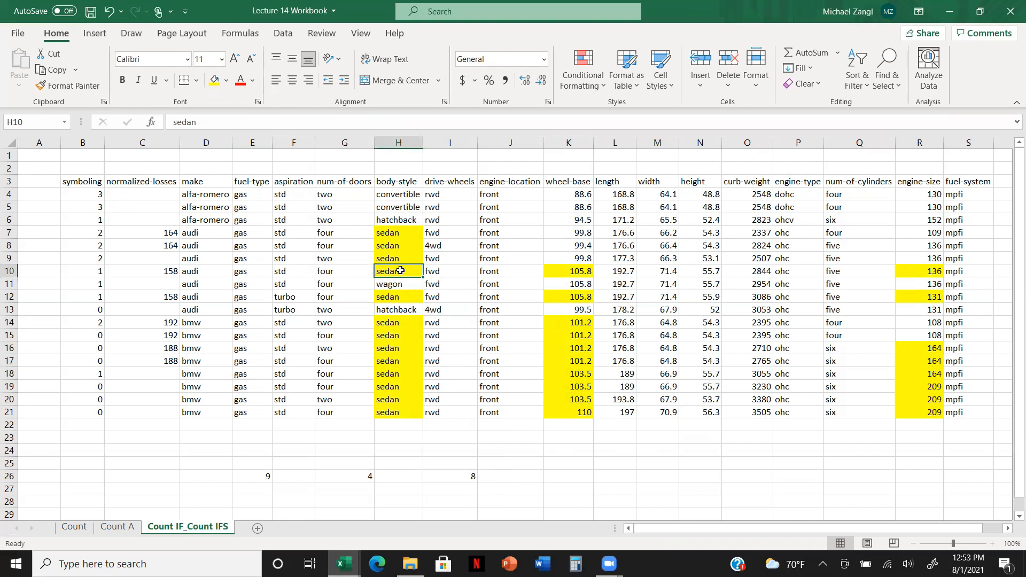
{"action": "key", "text": "shift+Right"}
{"action": "key", "text": "shift+Right"}
{"action": "key", "text": "shift+Right"}
{"action": "key", "text": "shift+Right"}
{"action": "key", "text": "shift+Right"}
{"action": "key", "text": "shift+Right"}
{"action": "key", "text": "shift+Right"}
{"action": "key", "text": "shift+Right"}
{"action": "key", "text": "shift+Right"}
{"action": "key", "text": "shift+Right"}
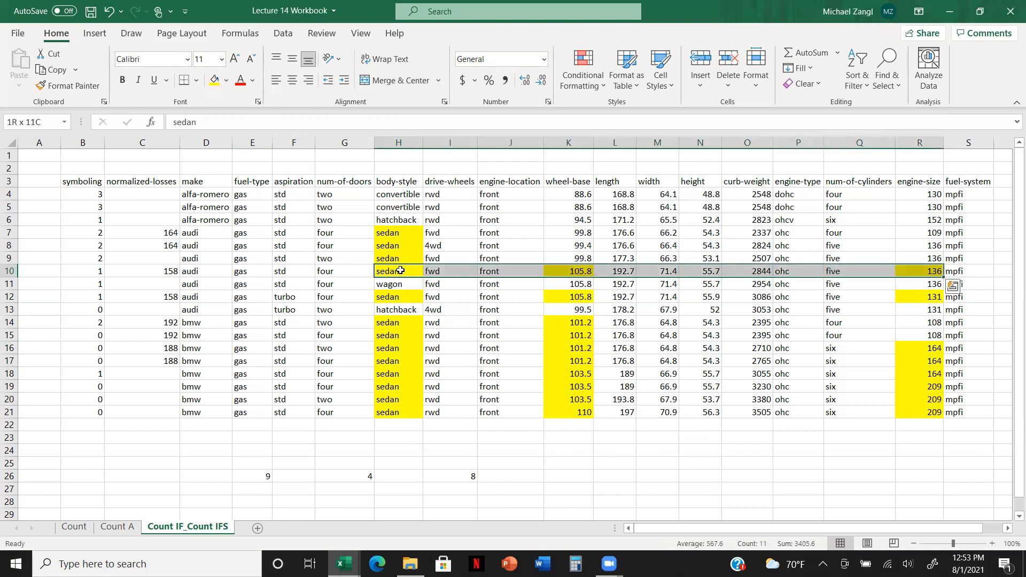
{"action": "key", "text": "shift+Right"}
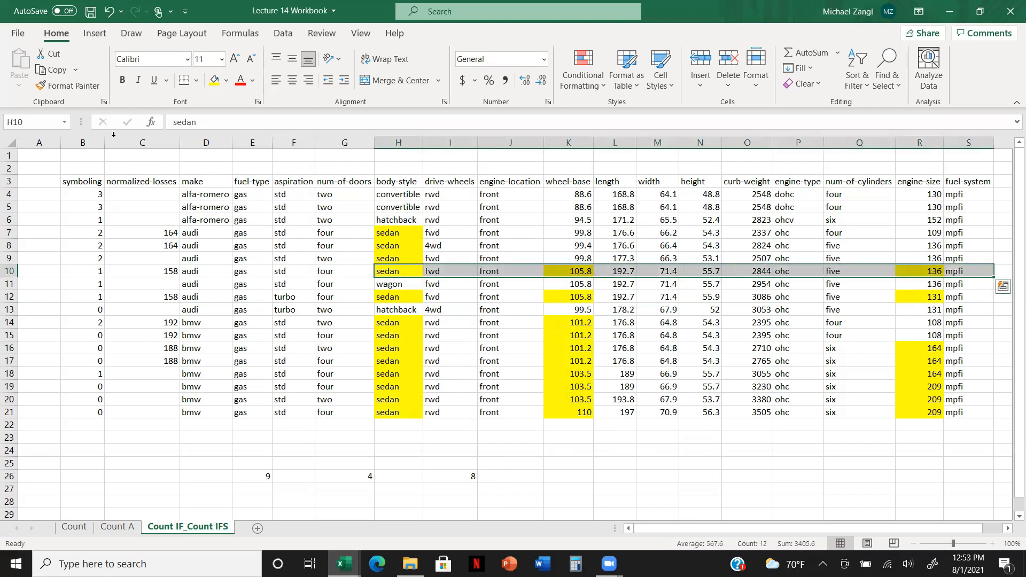
{"action": "left_click", "coordinate": [214, 82]}
Step: Fill row 12 from body-style to fuel-system, H12:S12, with yellow as another car meeting all three conditions
{"action": "left_click", "coordinate": [396, 296]}
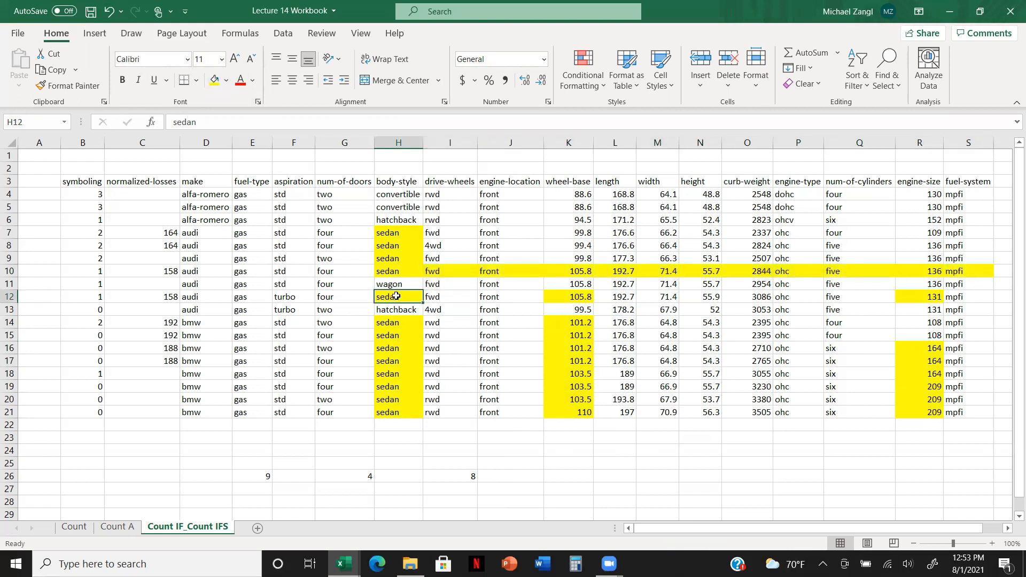
{"action": "key", "text": "shift+Right"}
{"action": "key", "text": "shift+Right"}
{"action": "key", "text": "shift+Right"}
{"action": "key", "text": "shift+Right"}
{"action": "key", "text": "shift+Right"}
{"action": "key", "text": "shift+Right"}
{"action": "key", "text": "shift+Right"}
{"action": "key", "text": "shift+Right"}
{"action": "key", "text": "shift+Right"}
{"action": "key", "text": "shift+Right"}
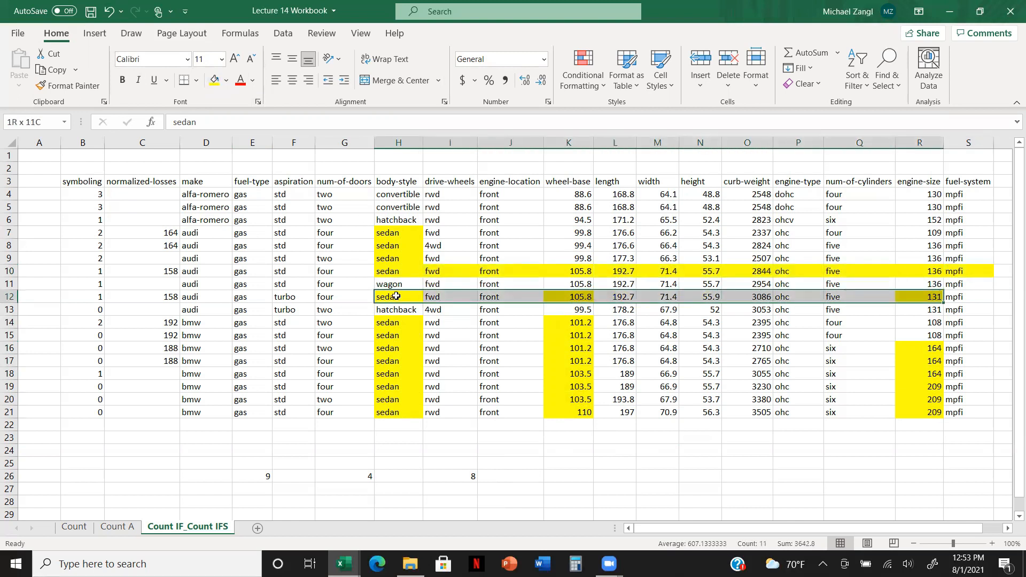
{"action": "key", "text": "shift+Right"}
{"action": "left_click", "coordinate": [214, 80]}
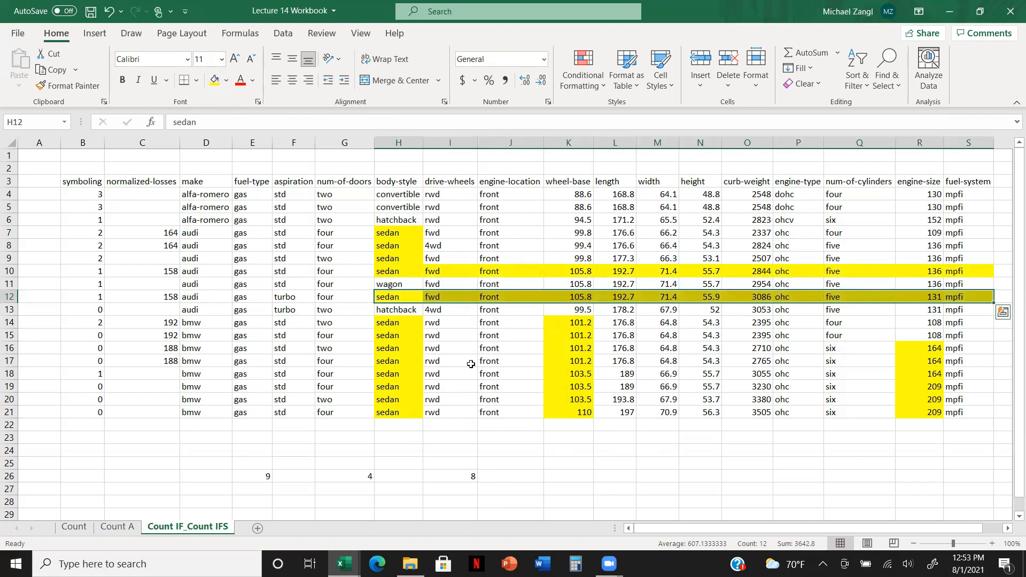
Step: Fill row 14 from body-style to engine-size, H14:R14, with black to rule out the car failing the engine-size condition
{"action": "left_click", "coordinate": [407, 322]}
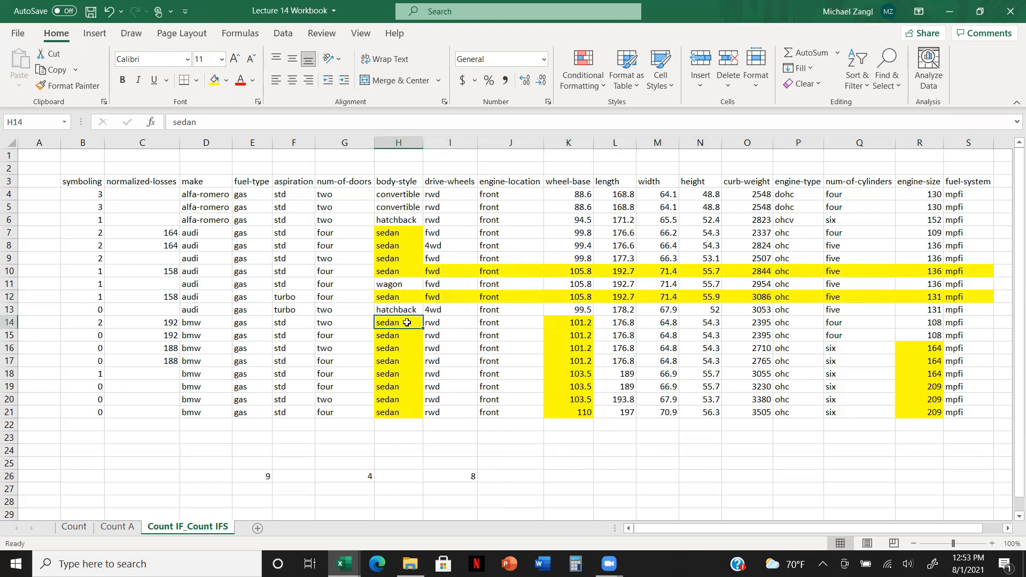
{"action": "key", "text": "shift+Right"}
{"action": "key", "text": "shift+Right"}
{"action": "key", "text": "shift+Right"}
{"action": "key", "text": "shift+Right"}
{"action": "key", "text": "shift+Right"}
{"action": "key", "text": "shift+Right"}
{"action": "key", "text": "shift+Right"}
{"action": "key", "text": "shift+Right"}
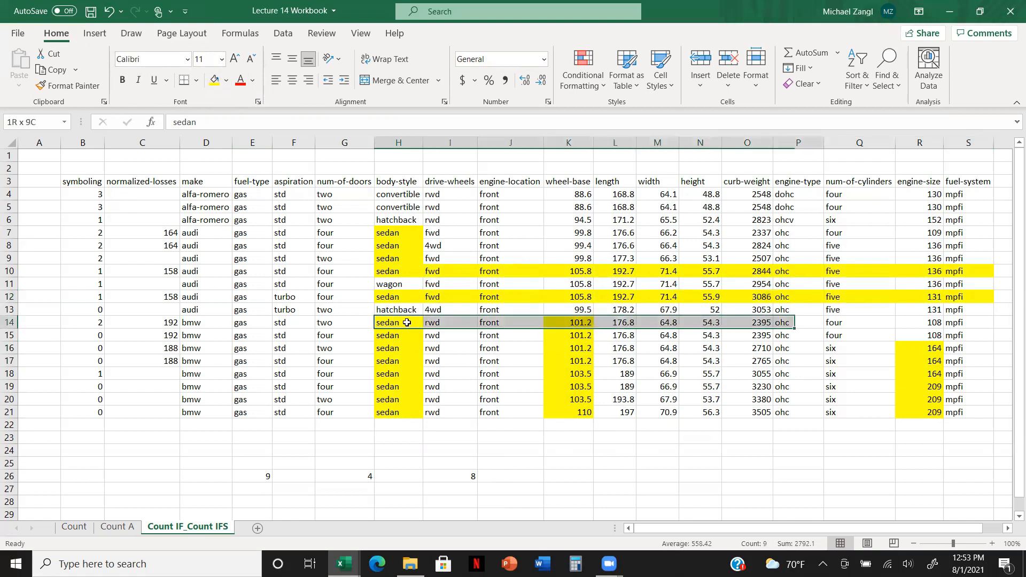
{"action": "key", "text": "shift+Right"}
{"action": "key", "text": "shift+Right"}
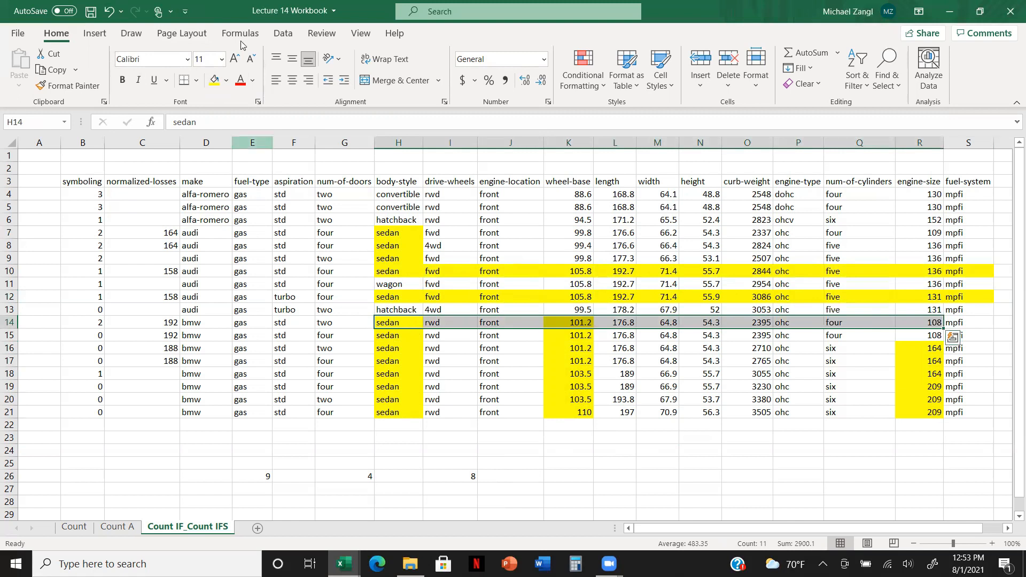
{"action": "left_click", "coordinate": [228, 81]}
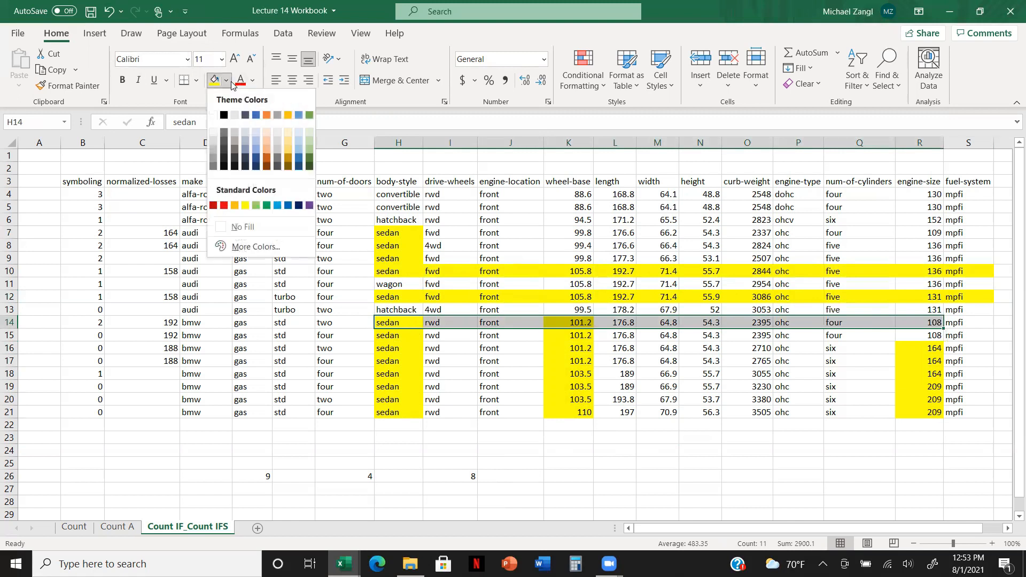
{"action": "left_click", "coordinate": [224, 115]}
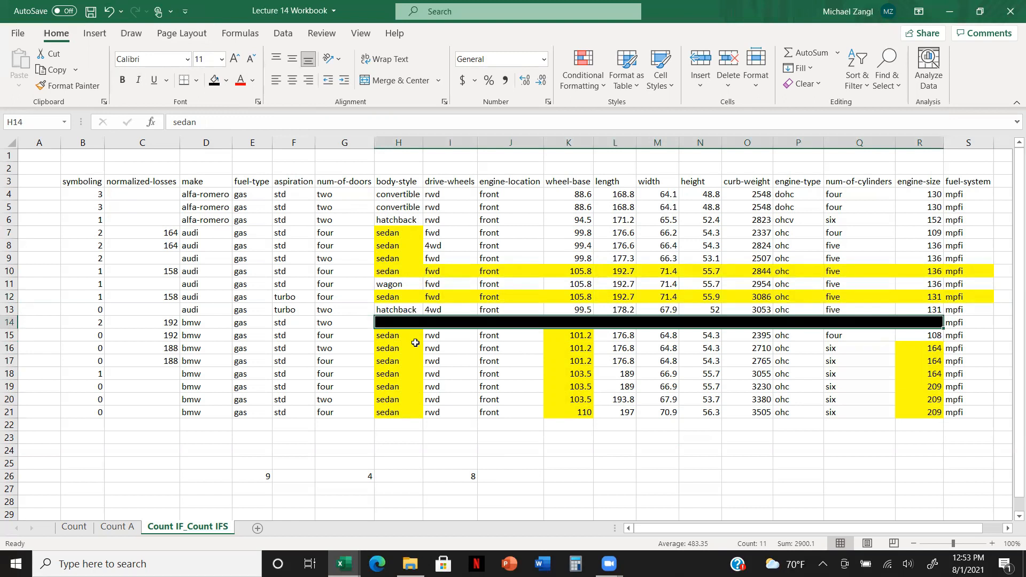
Step: Fill row 15 from body-style to engine-size, H15:R15, with black as well and return to the formula cell I26
{"action": "left_click", "coordinate": [411, 337]}
{"action": "key", "text": "shift+Right"}
{"action": "key", "text": "shift+Right"}
{"action": "key", "text": "shift+Right"}
{"action": "key", "text": "shift+Right"}
{"action": "key", "text": "shift+Right"}
{"action": "key", "text": "shift+Right"}
{"action": "key", "text": "shift+Right"}
{"action": "key", "text": "shift+Right"}
{"action": "key", "text": "shift+Right"}
{"action": "key", "text": "shift+Right"}
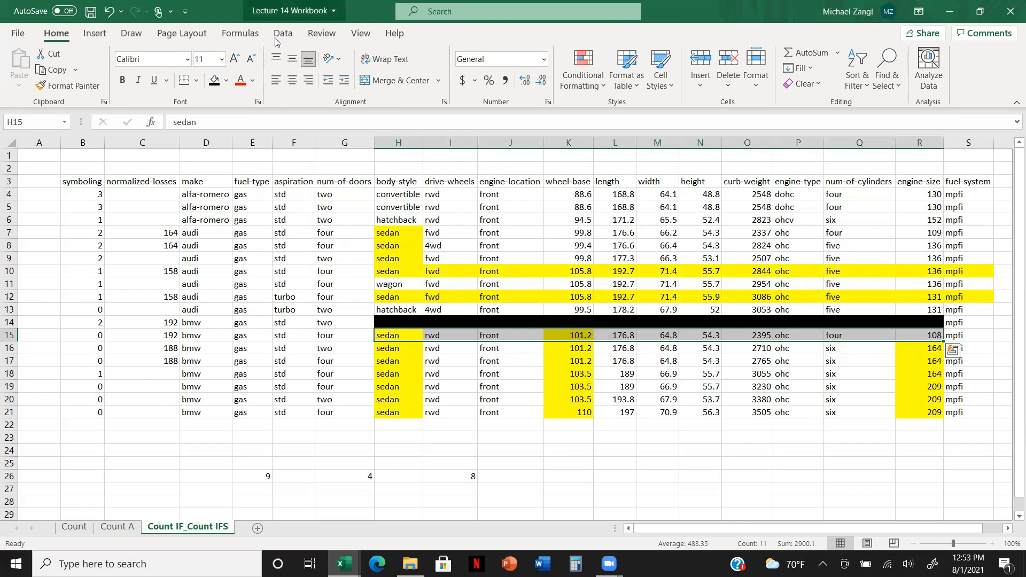
{"action": "left_click", "coordinate": [215, 80]}
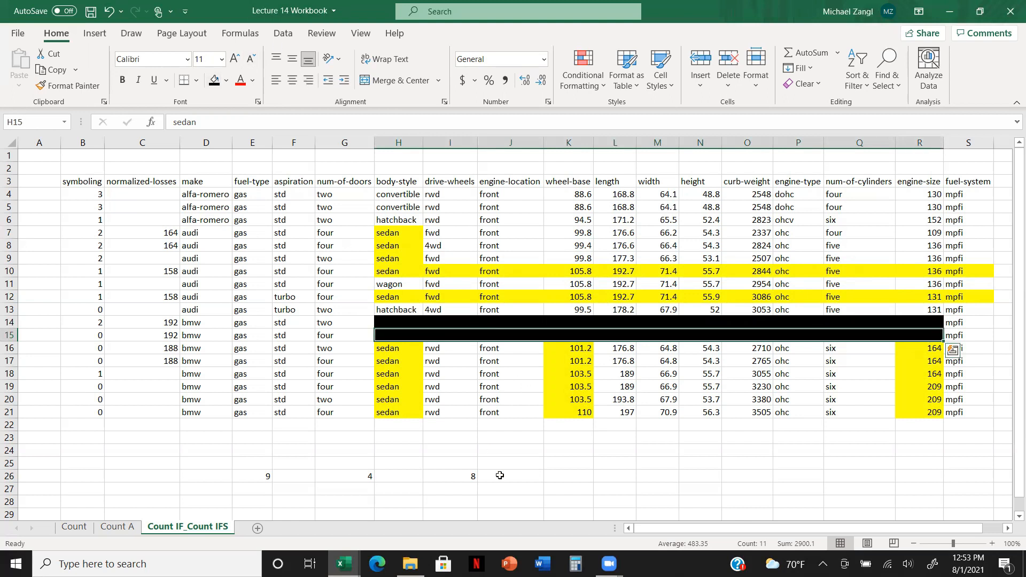
{"action": "left_click", "coordinate": [565, 463]}
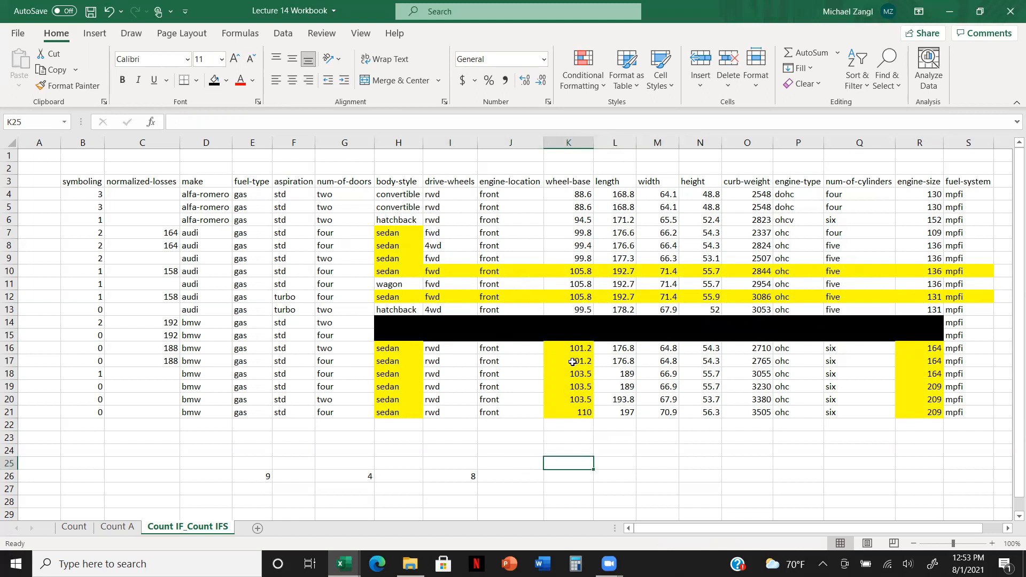
{"action": "left_click", "coordinate": [466, 478]}
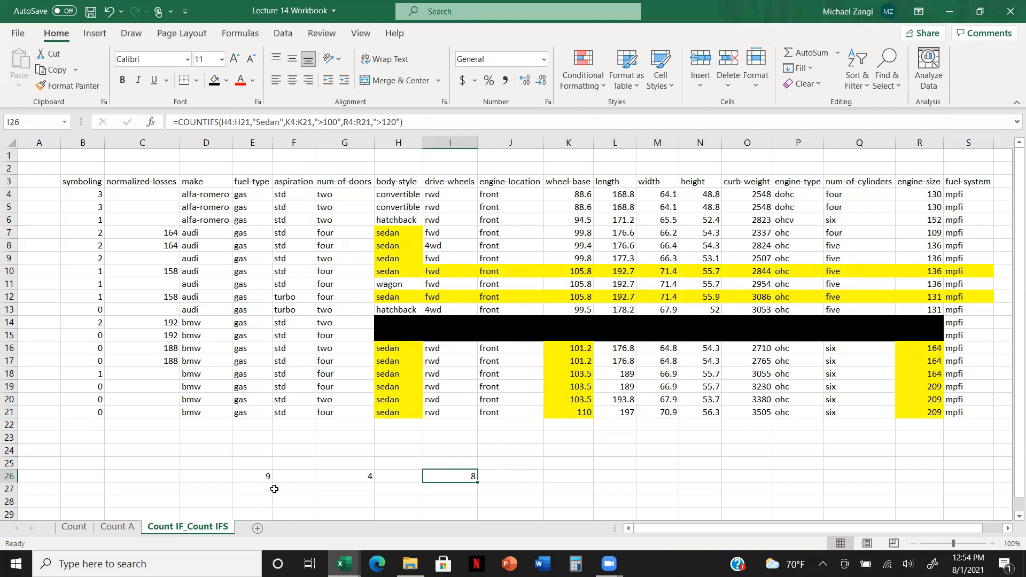